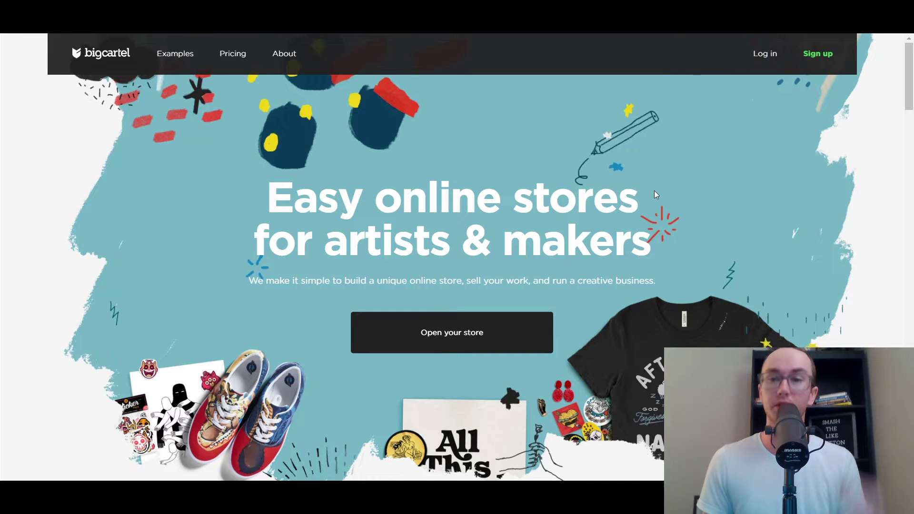
# - Scroll through the pricing plans and sign up for the free plan
pyautogui.scroll(-1, 909, 116)
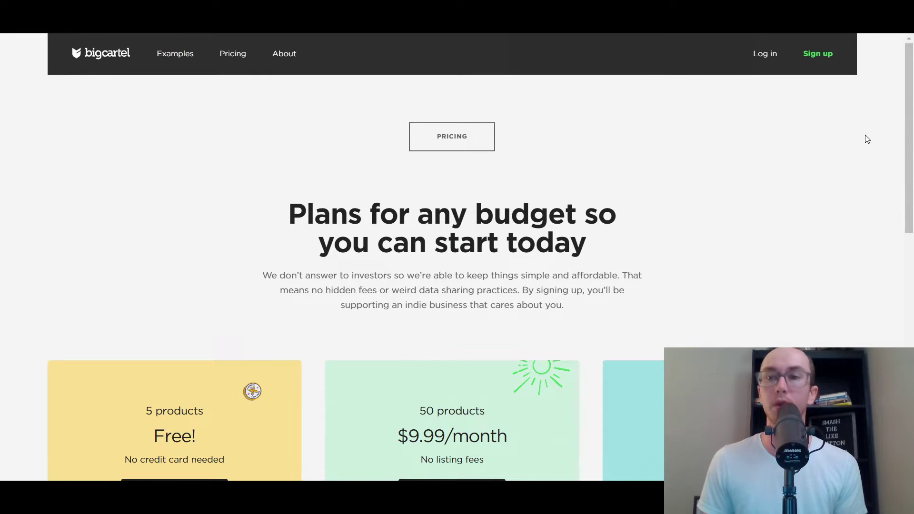
pyautogui.scroll(-1, 908, 169)
pyautogui.scroll(-3, 904, 190)
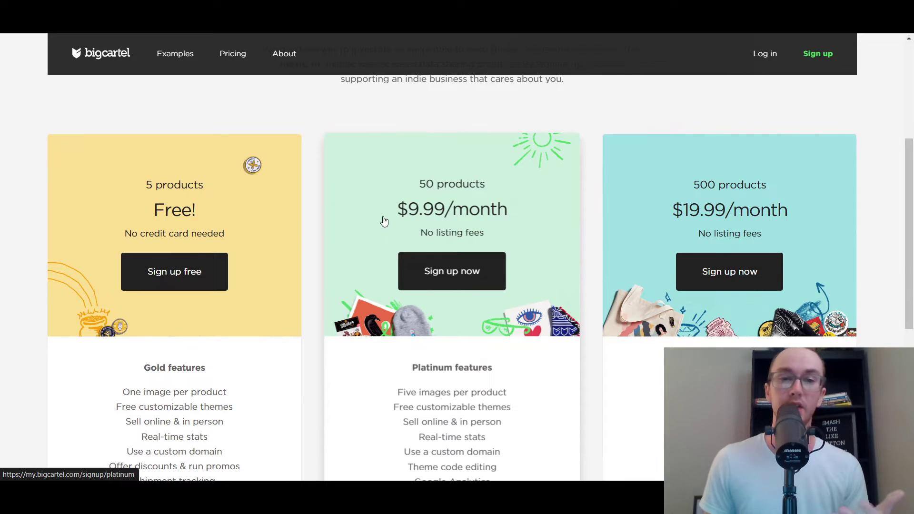
pyautogui.scroll(1, 498, 247)
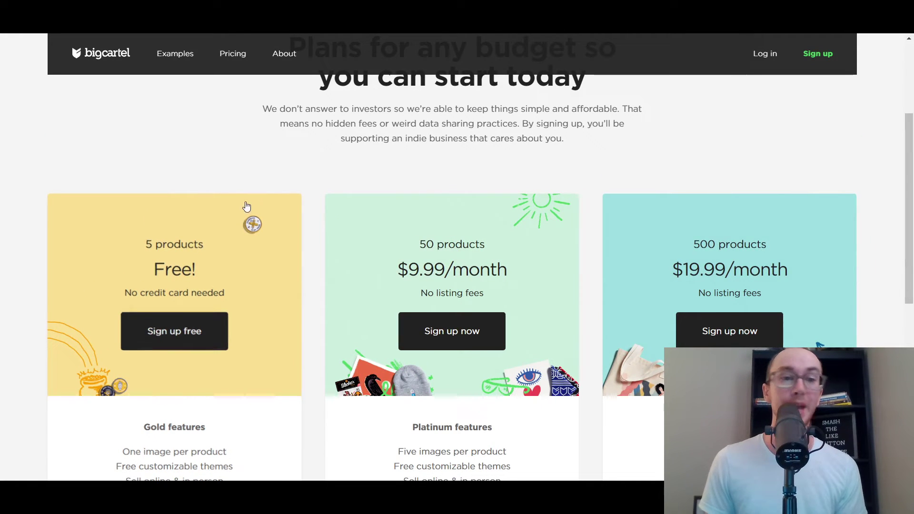
pyautogui.scroll(-1, 187, 245)
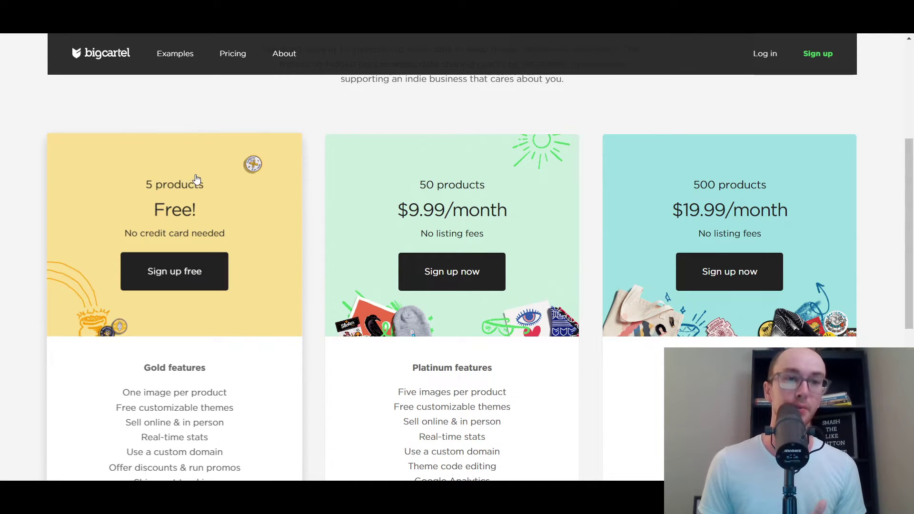
pyautogui.click(194, 288)
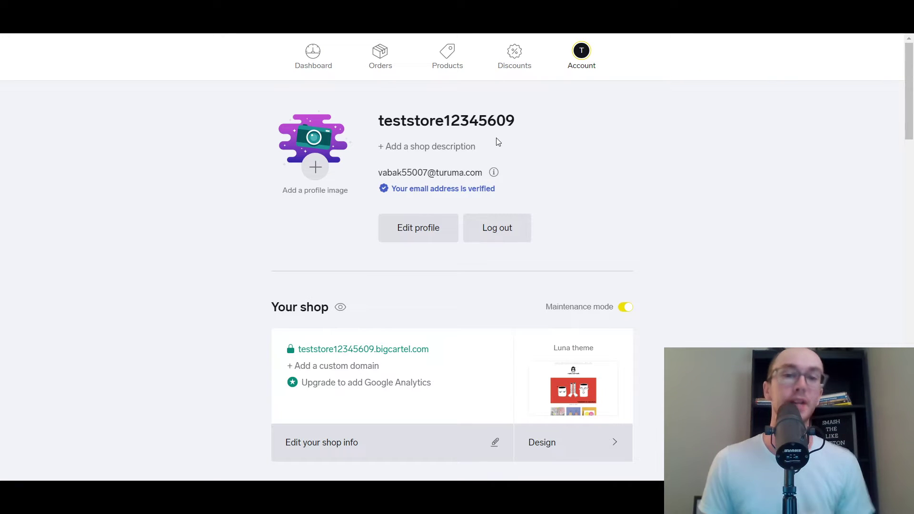
pyautogui.moveTo(910, 98)
pyautogui.mouseDown()
pyautogui.moveTo(910, 125)
pyautogui.moveTo(910, 95)
pyautogui.mouseUp()
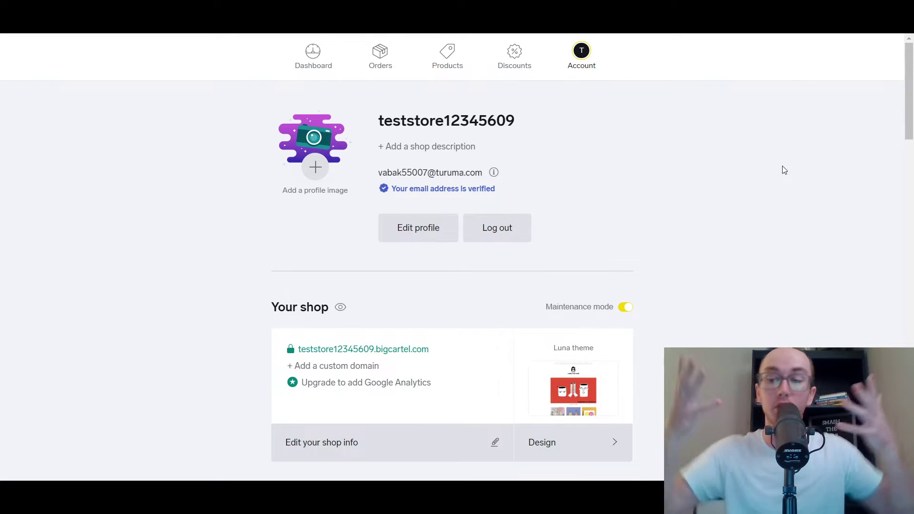
pyautogui.click(340, 307)
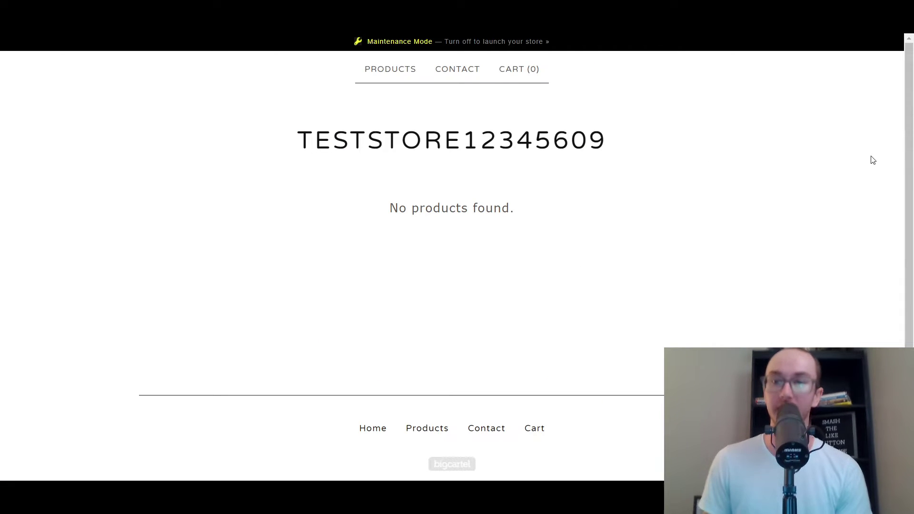
pyautogui.scroll(-1, 880, 152)
pyautogui.scroll(1, 886, 143)
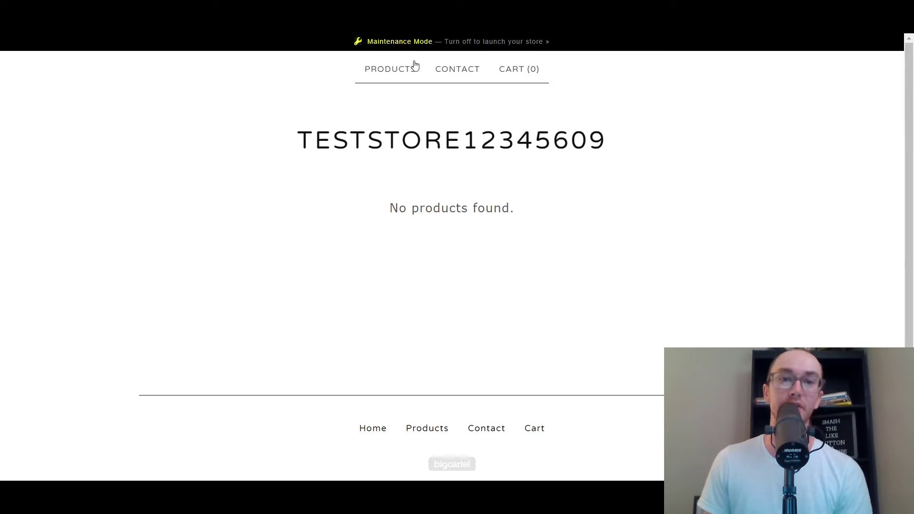
pyautogui.scroll(-1, 883, 187)
pyautogui.scroll(1, 895, 209)
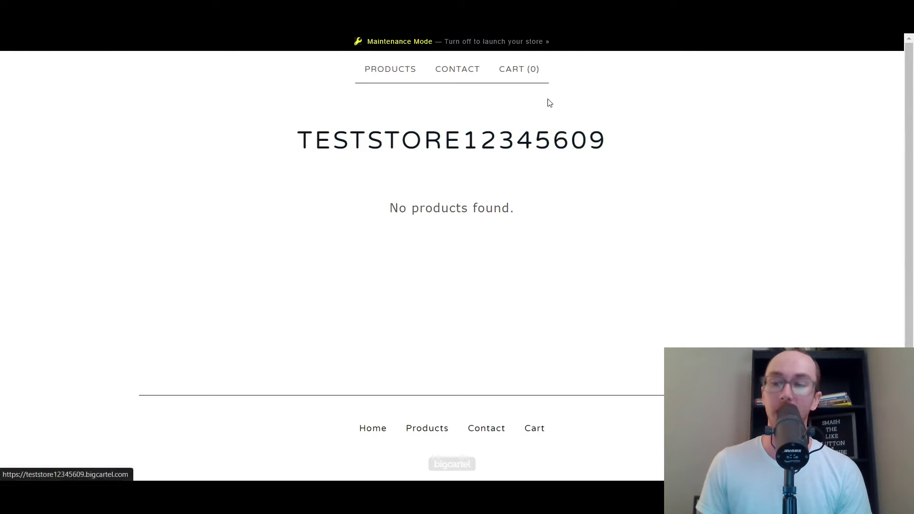
pyautogui.hotkey('ctrl', 'w')
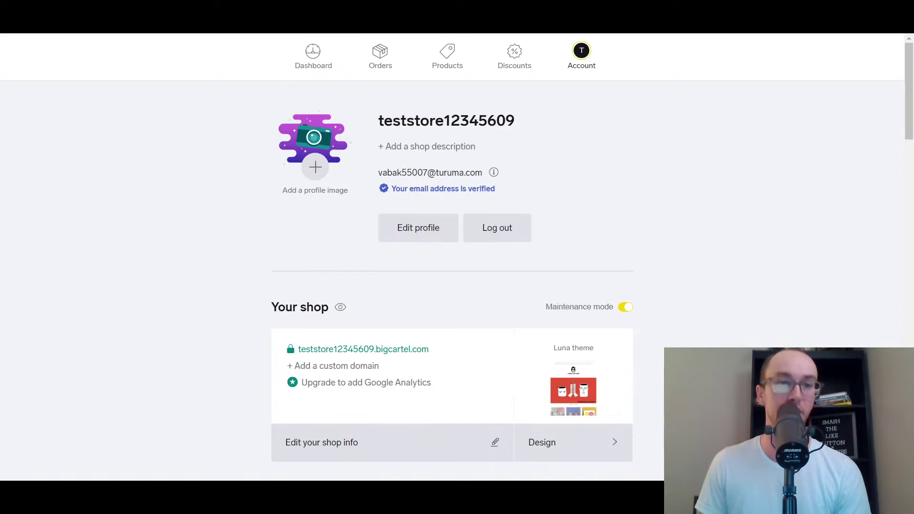
pyautogui.moveTo(910, 90); pyautogui.dragTo(884, 130)
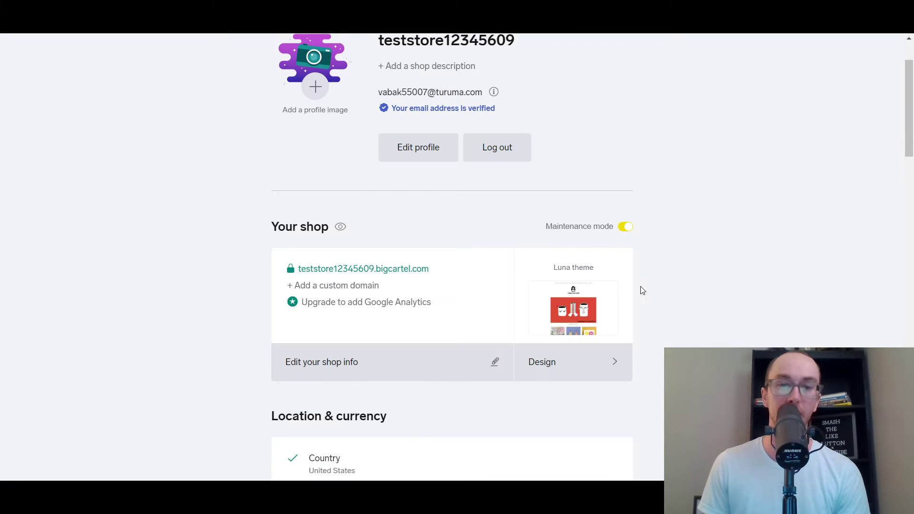
pyautogui.click(606, 355)
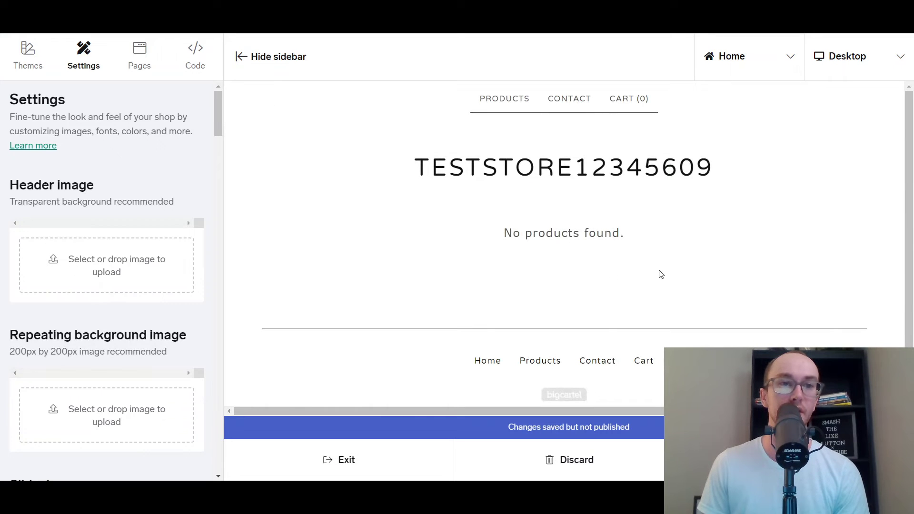
# - Show the available themes and switch the shop to the Roadie theme
pyautogui.click(28, 55)
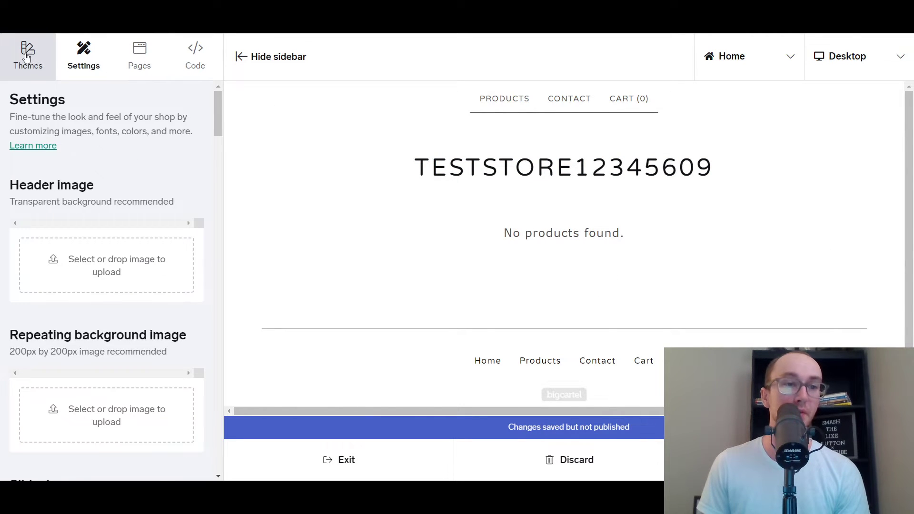
pyautogui.moveTo(218, 114); pyautogui.dragTo(227, 136)
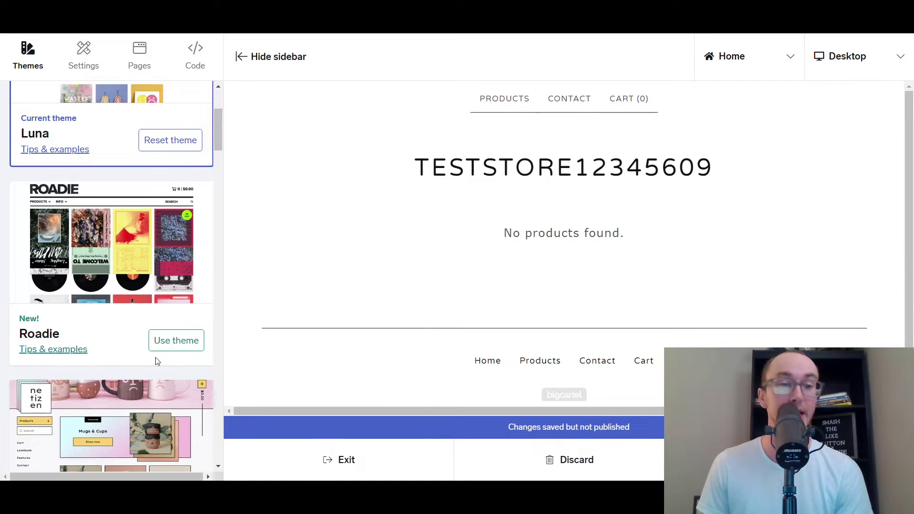
pyautogui.scroll(4, 36, 218)
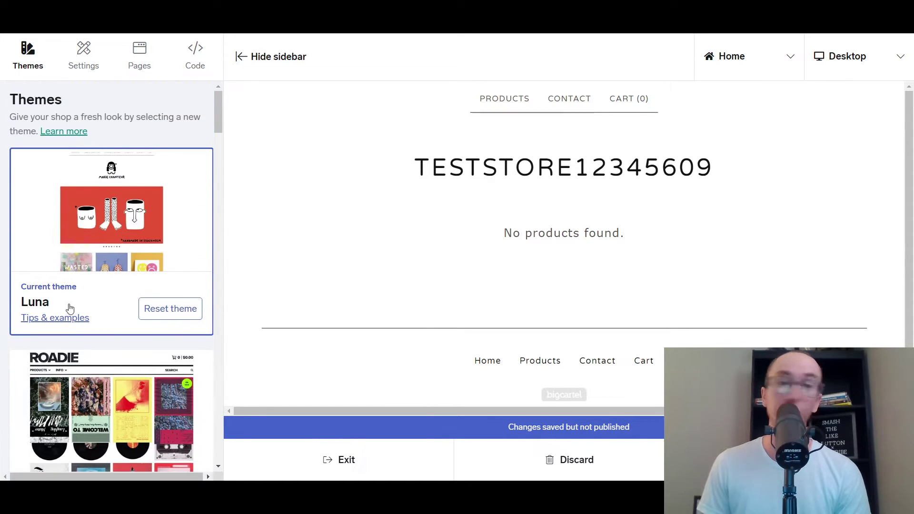
pyautogui.scroll(-1, 419, 214)
pyautogui.scroll(1, 426, 237)
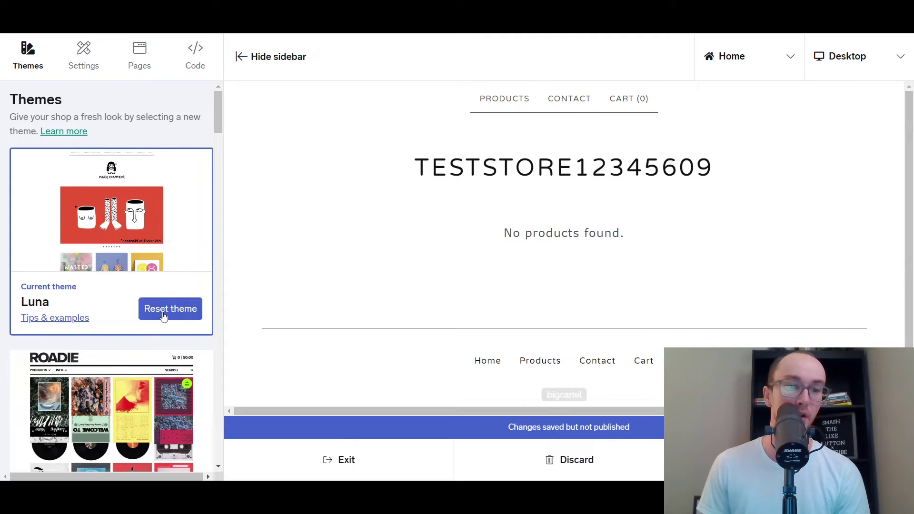
pyautogui.scroll(-1, 126, 343)
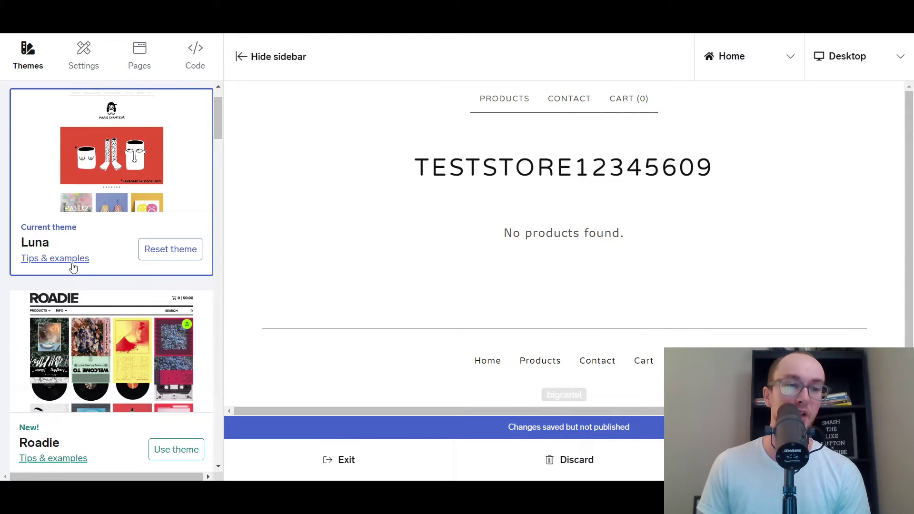
pyautogui.click(177, 448)
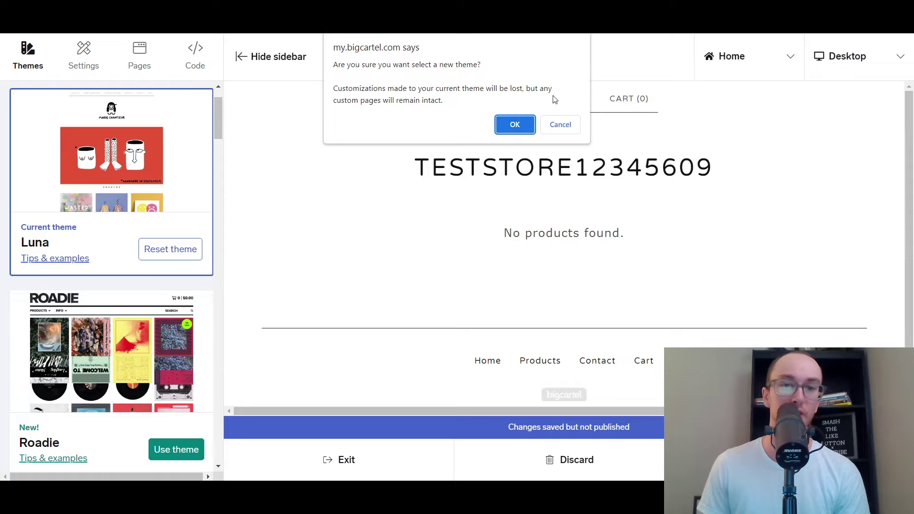
pyautogui.click(526, 126)
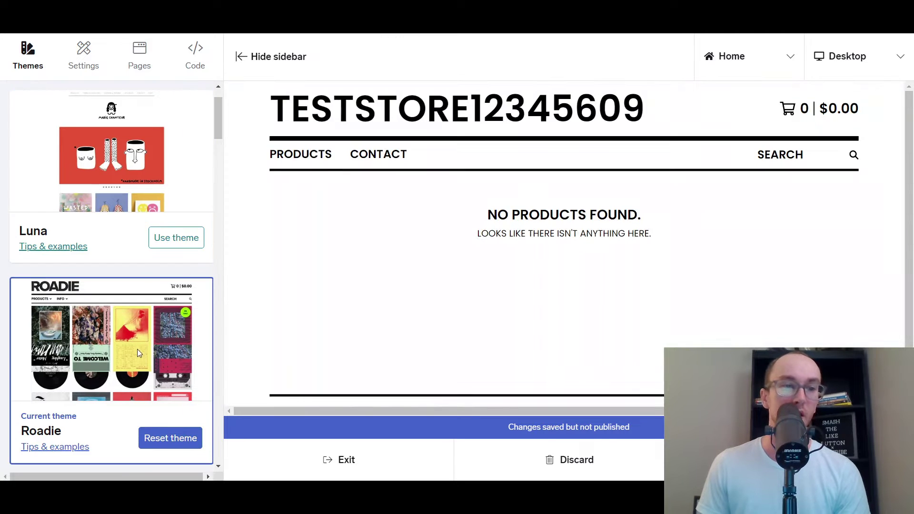
# - Preview Roadie's products and contact pages, then return to products
pyautogui.scroll(-1, 885, 157)
pyautogui.scroll(1, 892, 148)
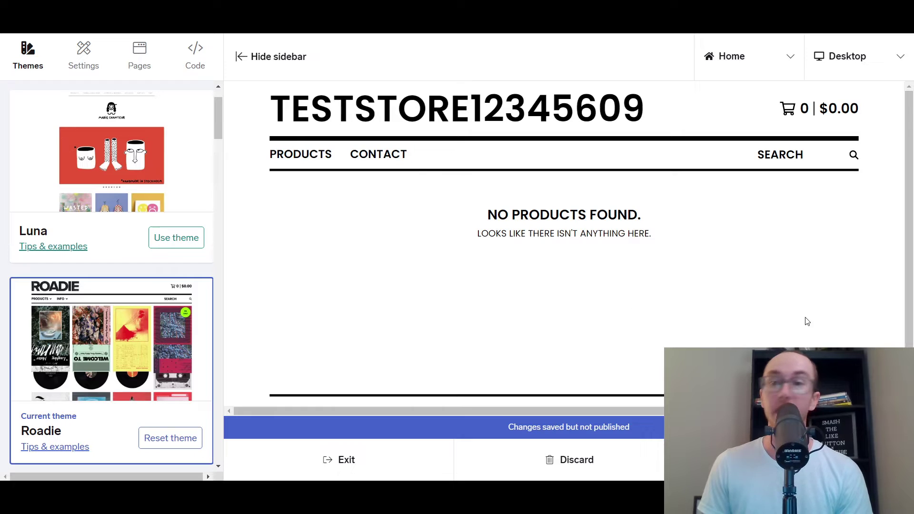
pyautogui.click(311, 156)
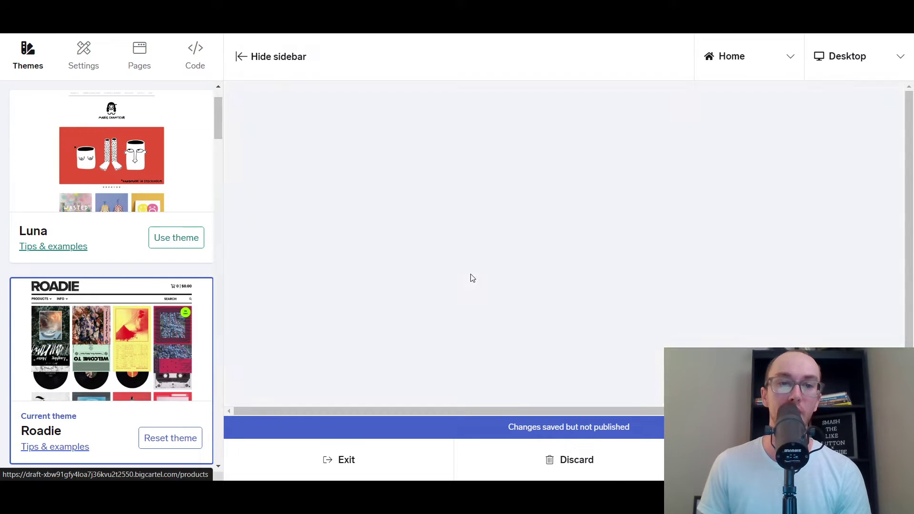
pyautogui.scroll(-1, 449, 259)
pyautogui.scroll(1, 428, 219)
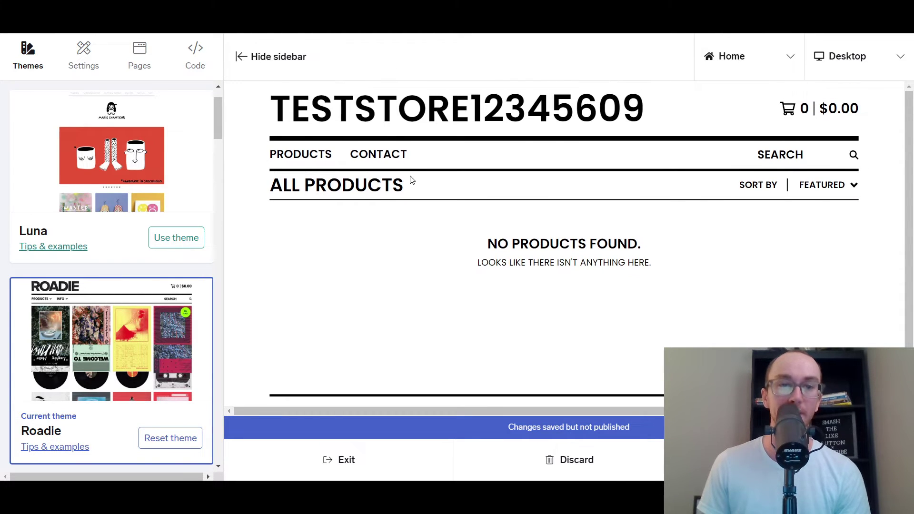
pyautogui.click(394, 157)
pyautogui.scroll(-3, 770, 266)
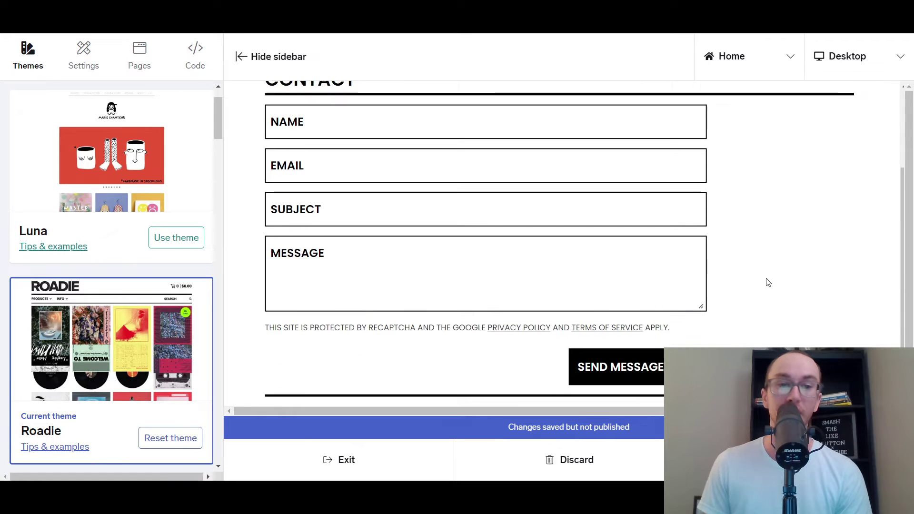
pyautogui.scroll(3, 274, 149)
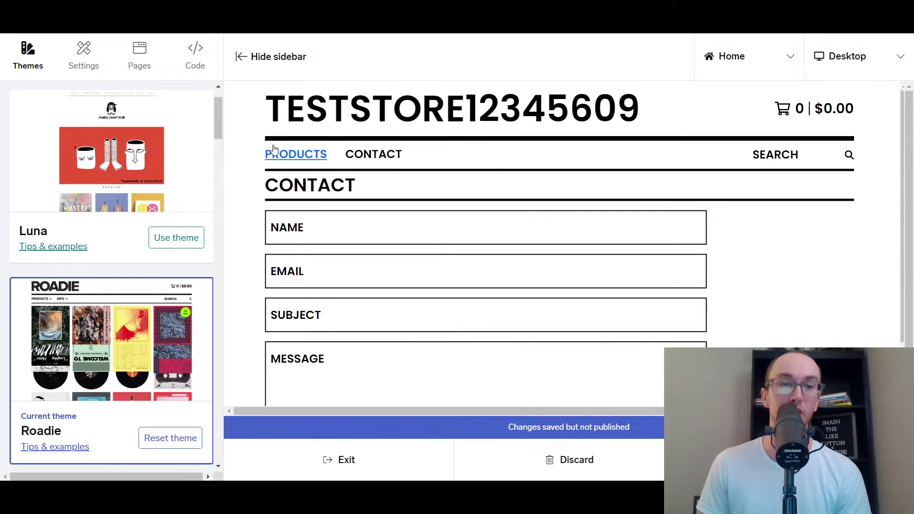
pyautogui.click(275, 151)
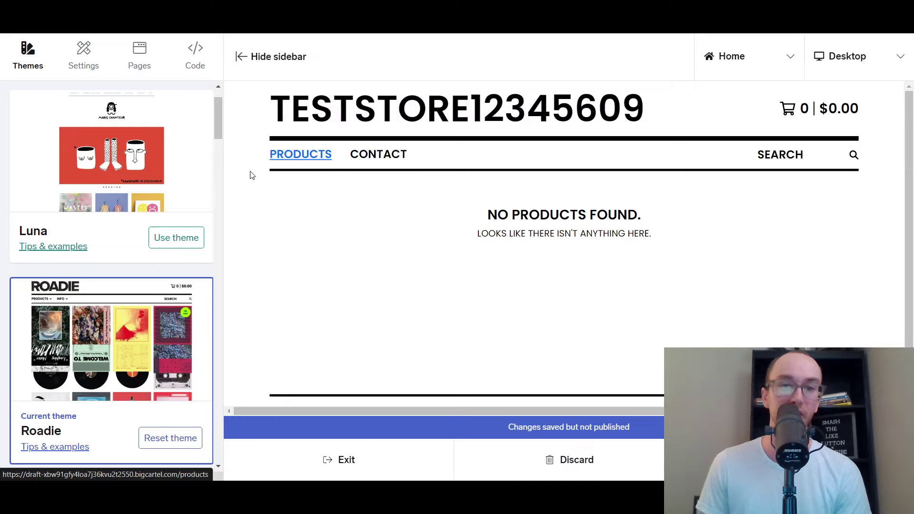
# - Switch the shop to the Netizen theme and confirm
pyautogui.moveTo(215, 118); pyautogui.dragTo(216, 113)
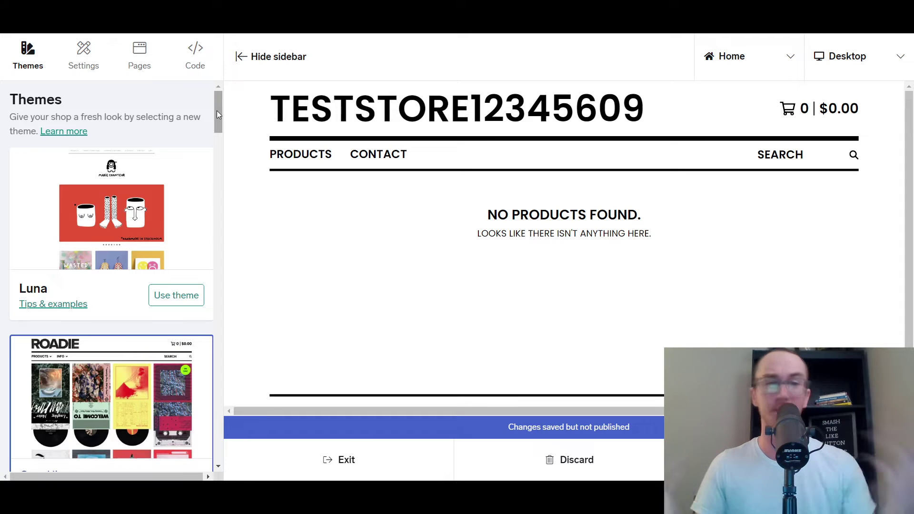
pyautogui.moveTo(216, 110); pyautogui.dragTo(216, 158)
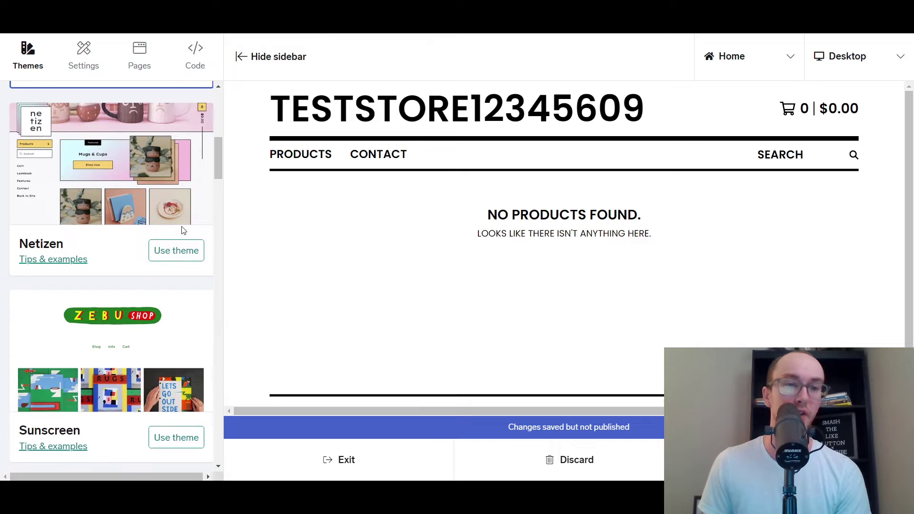
pyautogui.click(174, 251)
pyautogui.click(524, 124)
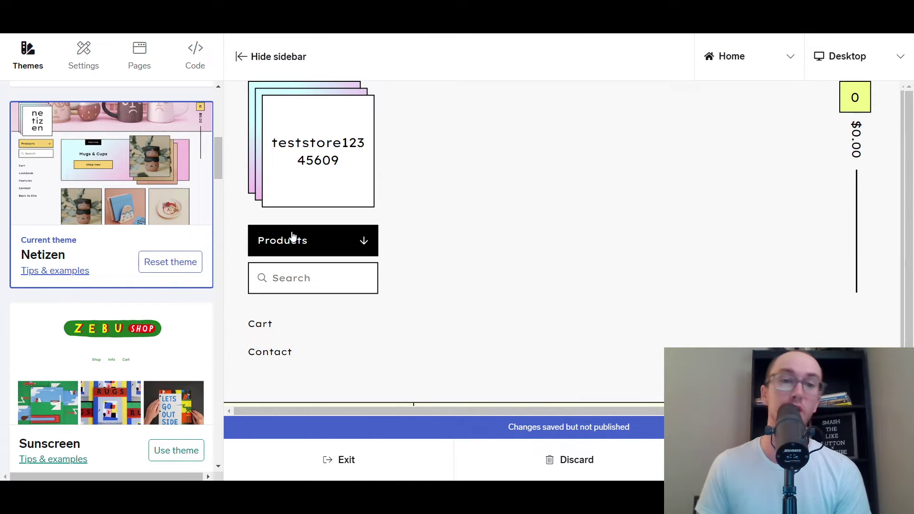
# - Switch the shop back to the Luna theme and confirm the change
pyautogui.scroll(-3, 538, 273)
pyautogui.scroll(3, 538, 273)
pyautogui.scroll(5, 104, 250)
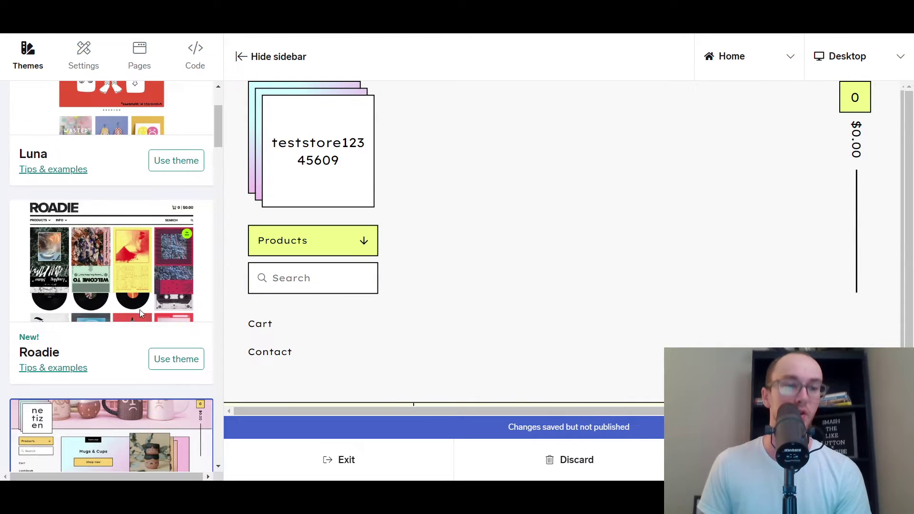
pyautogui.scroll(3, 85, 211)
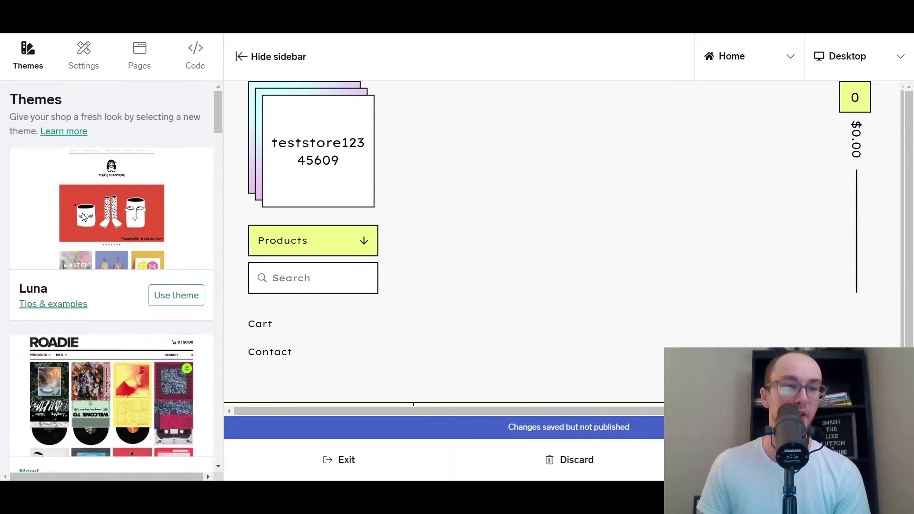
pyautogui.click(184, 295)
pyautogui.click(502, 132)
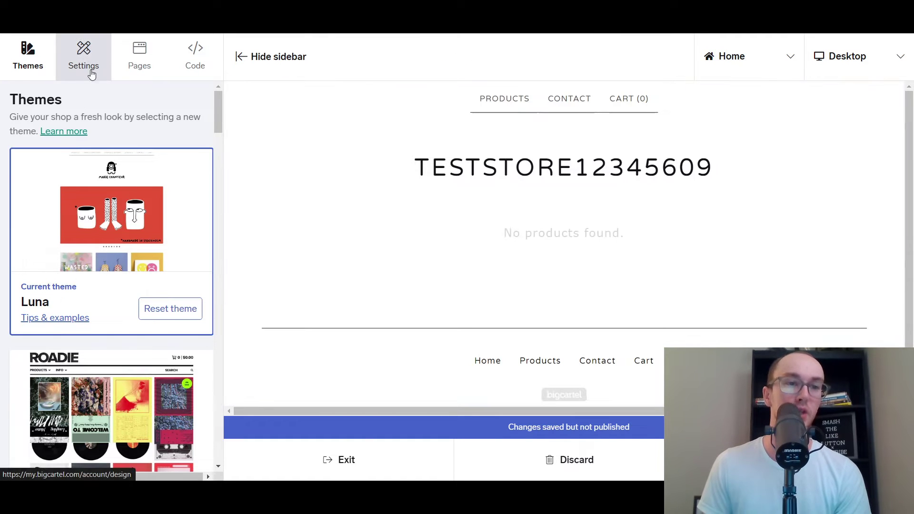
# - In design settings, set the shop background colour to light blue #AADFF3
pyautogui.click(92, 74)
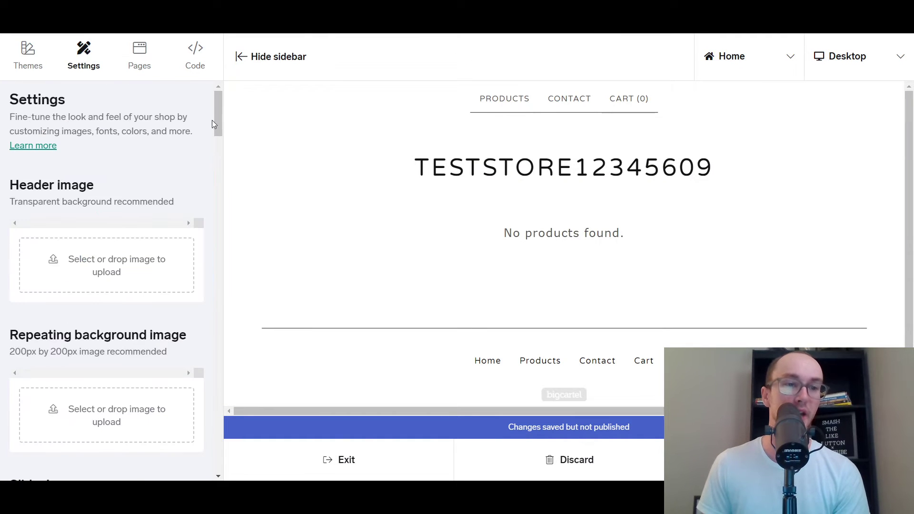
pyautogui.moveTo(218, 124); pyautogui.dragTo(221, 194)
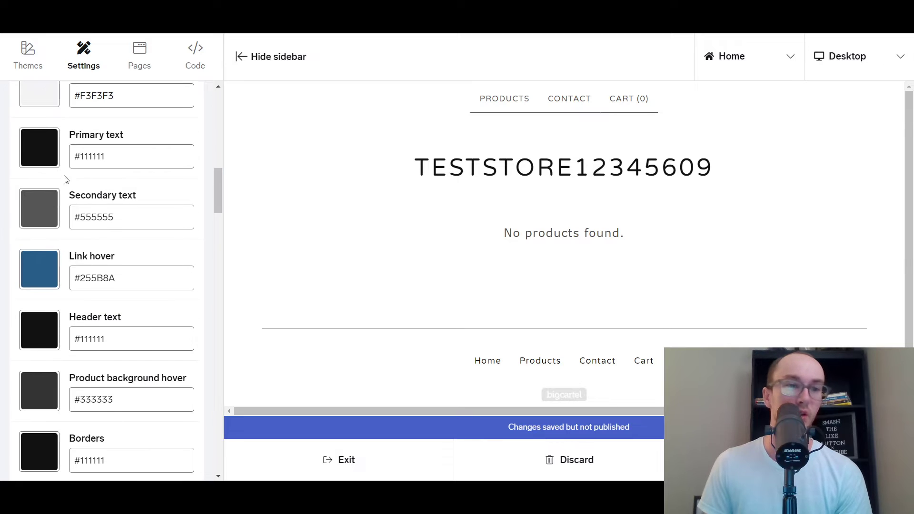
pyautogui.scroll(3, 143, 223)
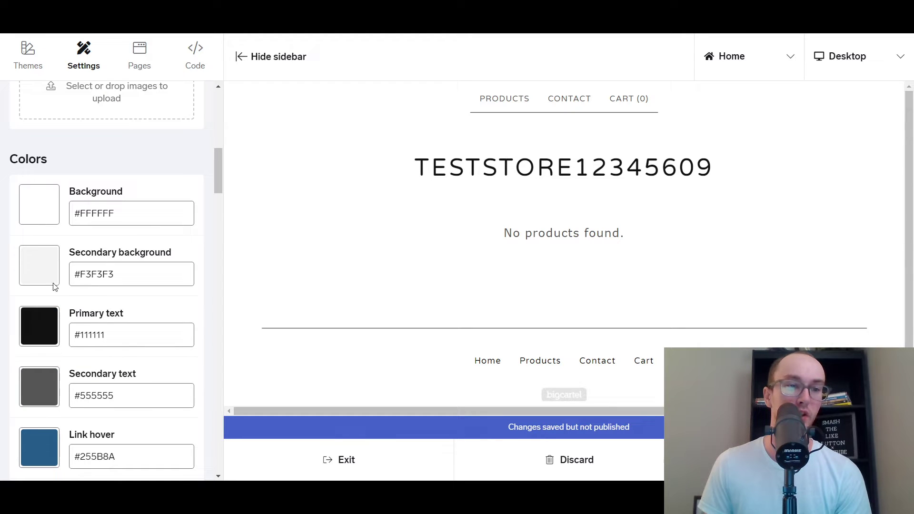
pyautogui.click(39, 204)
pyautogui.moveTo(144, 300); pyautogui.dragTo(149, 253)
pyautogui.moveTo(119, 380); pyautogui.dragTo(113, 380)
pyautogui.click(121, 265)
pyautogui.click(137, 289)
pyautogui.moveTo(136, 289); pyautogui.dragTo(149, 251)
pyautogui.scroll(-3, 138, 347)
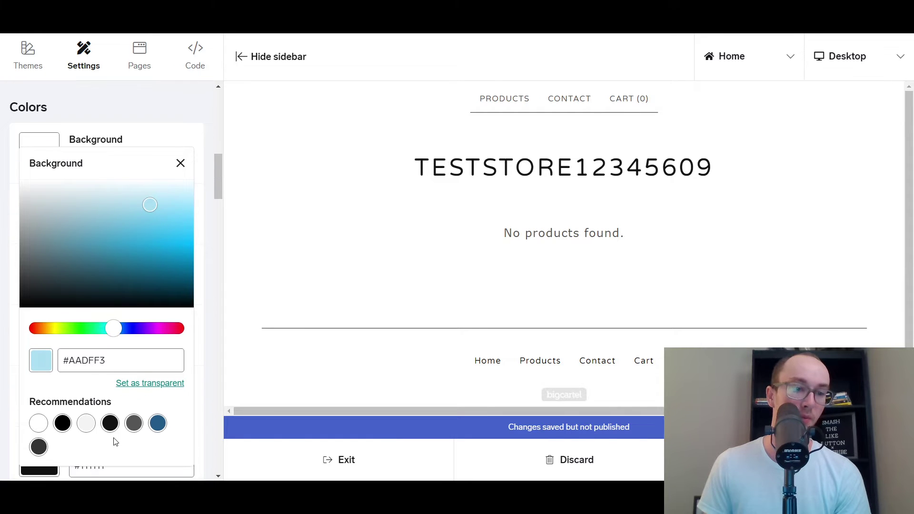
pyautogui.click(16, 272)
# - Scroll through the settings and go to the custom Pages section
pyautogui.scroll(3, 88, 239)
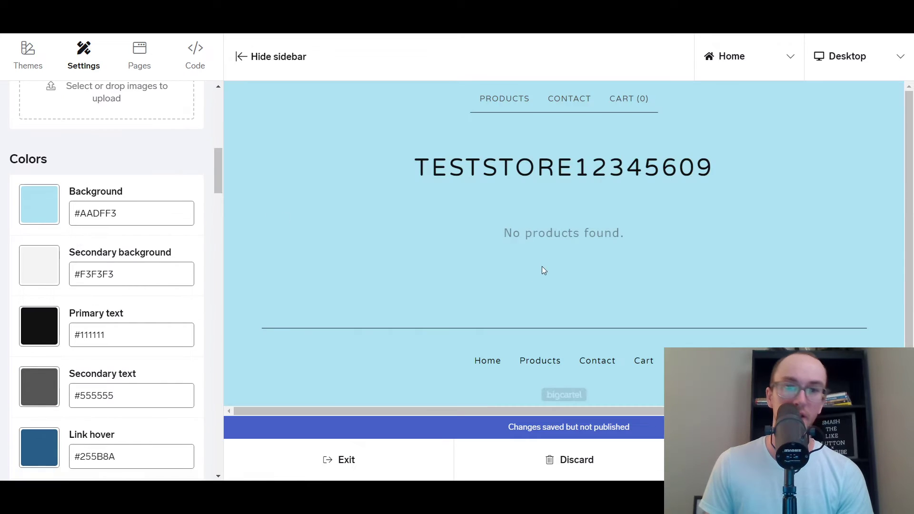
pyautogui.scroll(-1, 543, 259)
pyautogui.scroll(1, 610, 228)
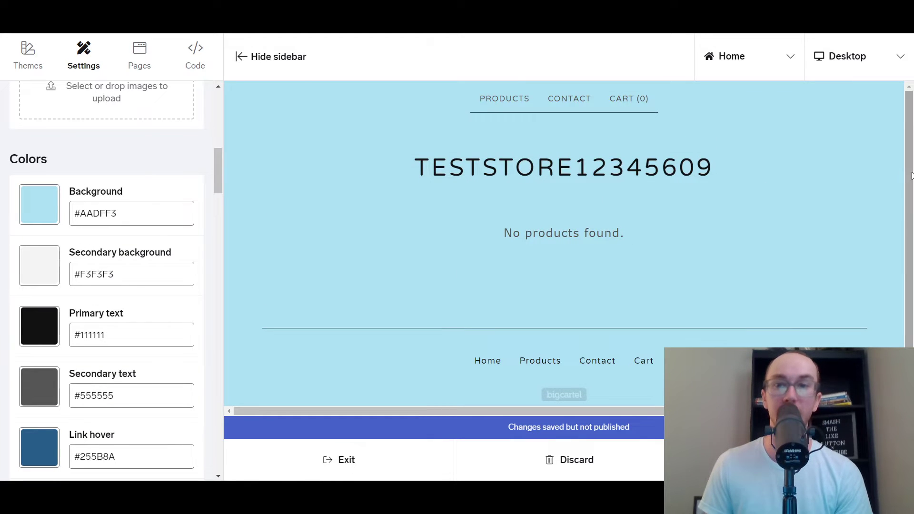
pyautogui.scroll(-1, 898, 188)
pyautogui.scroll(1, 893, 197)
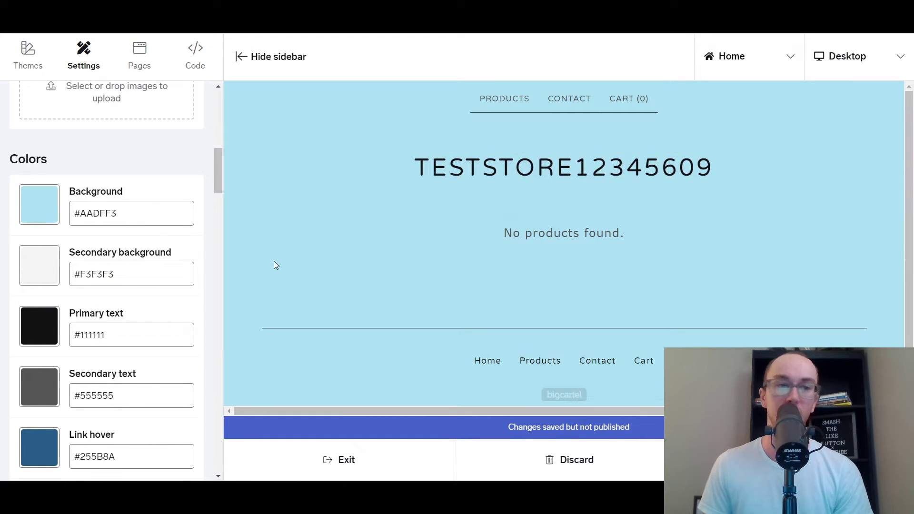
pyautogui.scroll(-15, 177, 261)
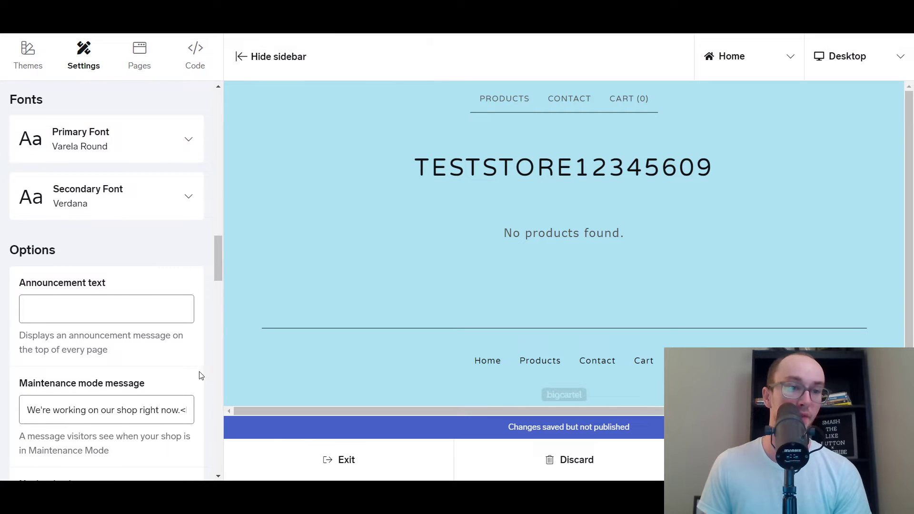
pyautogui.scroll(-12, 198, 149)
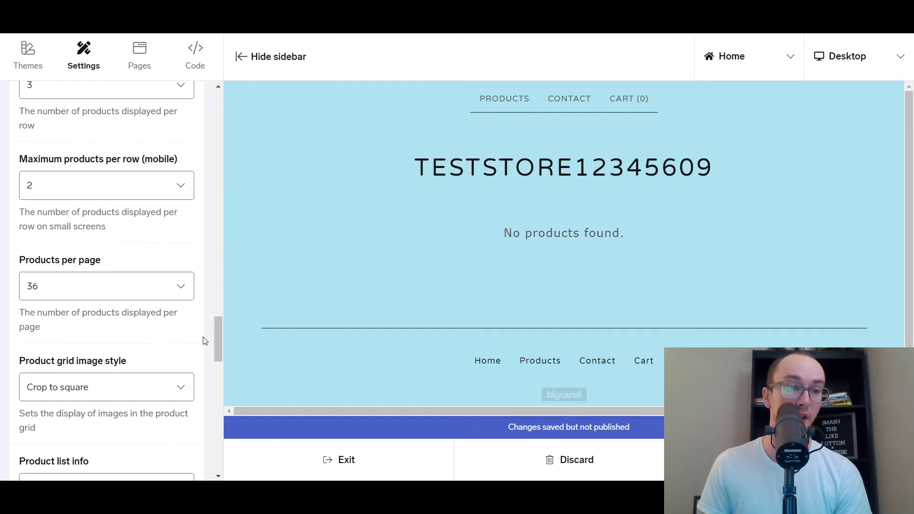
pyautogui.moveTo(216, 328); pyautogui.dragTo(194, 51)
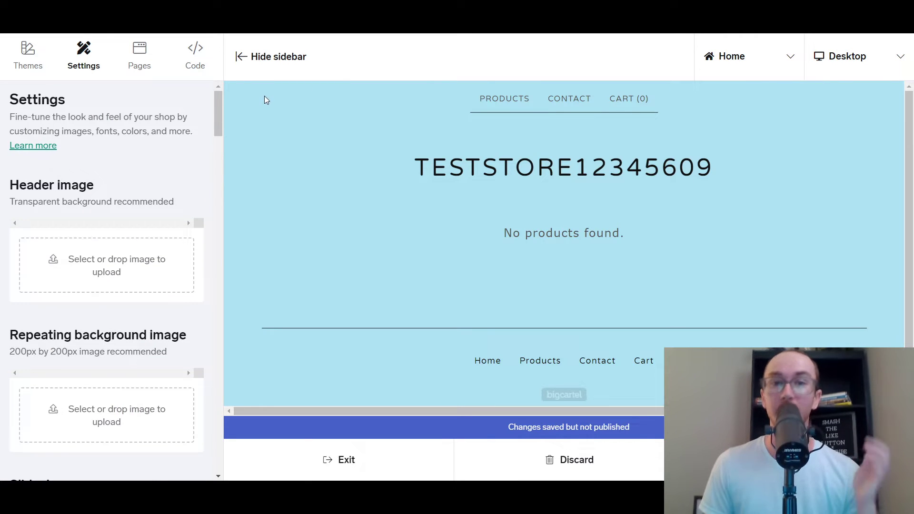
pyautogui.click(142, 64)
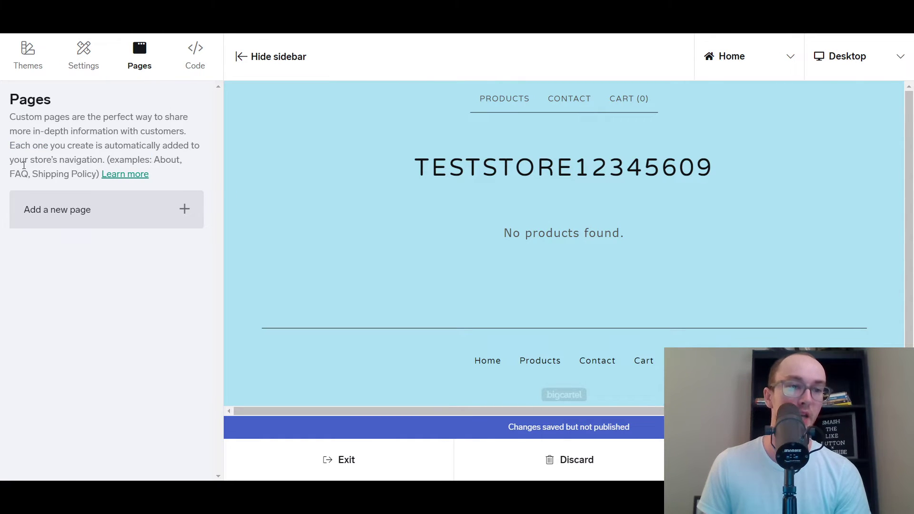
pyautogui.click(83, 159)
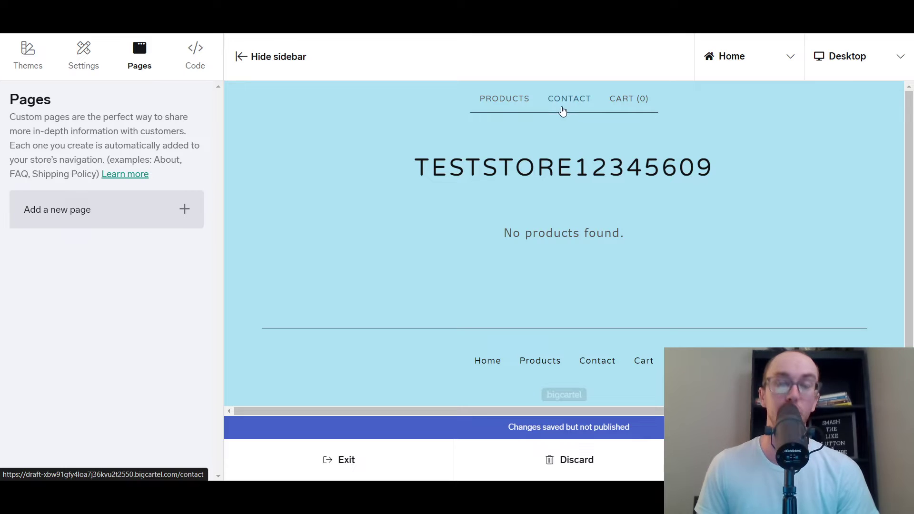
pyautogui.moveTo(156, 160); pyautogui.dragTo(98, 175)
pyautogui.click(123, 211)
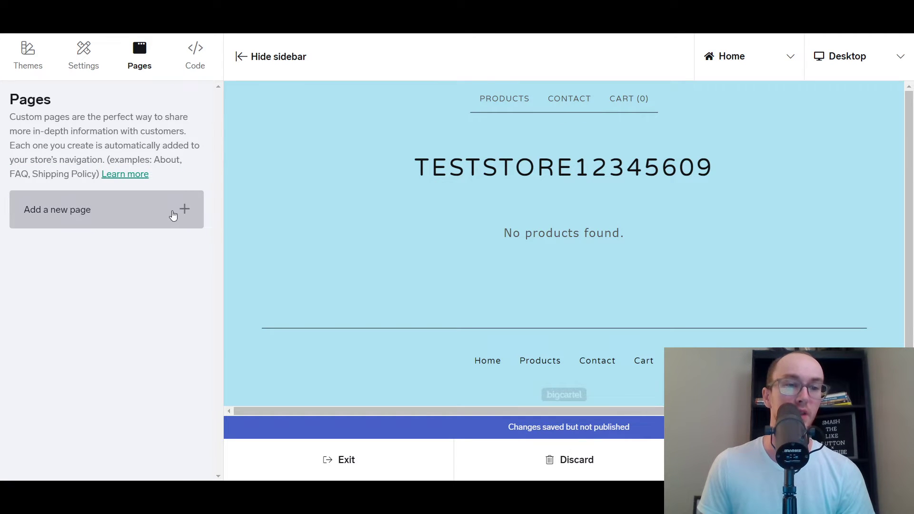
# - Add a new page named 'about us' with body text 'hi welcome to my dog collar store'
pyautogui.click(157, 211)
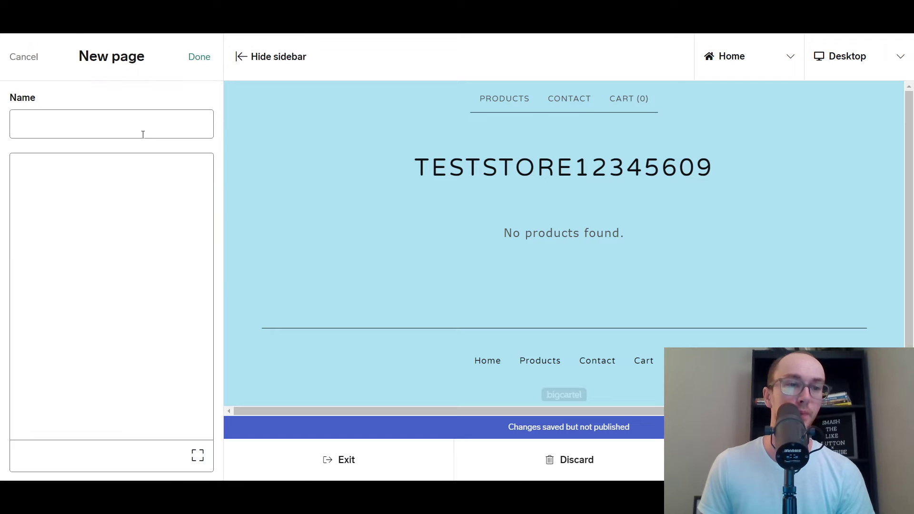
pyautogui.click(143, 135)
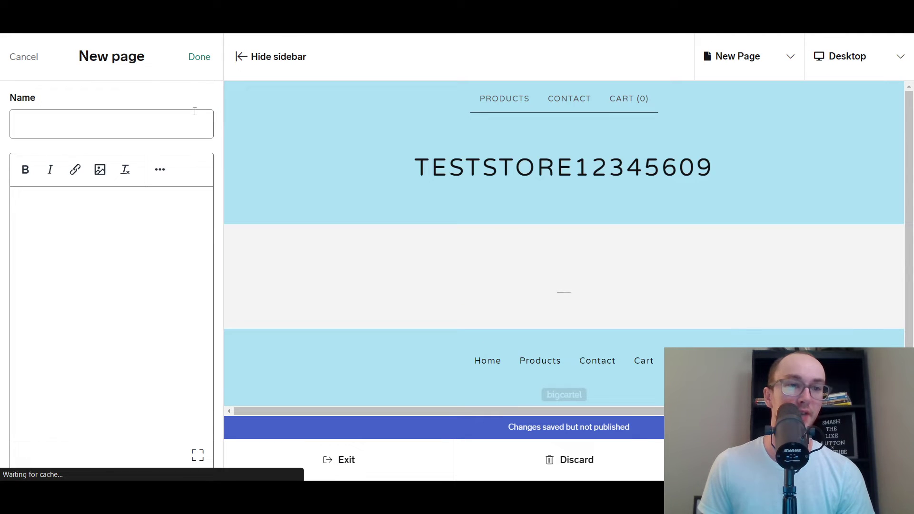
pyautogui.click(199, 117)
pyautogui.write('f')
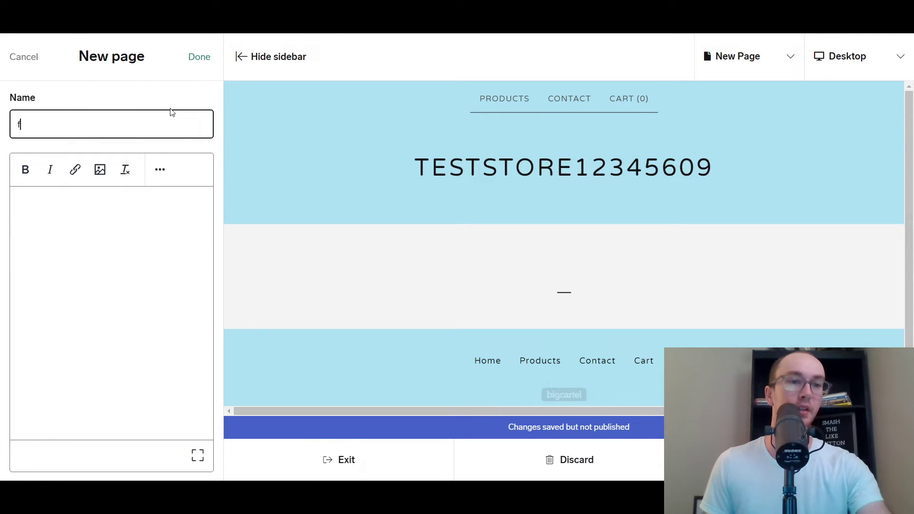
pyautogui.press('BackSpace')
pyautogui.write('ab')
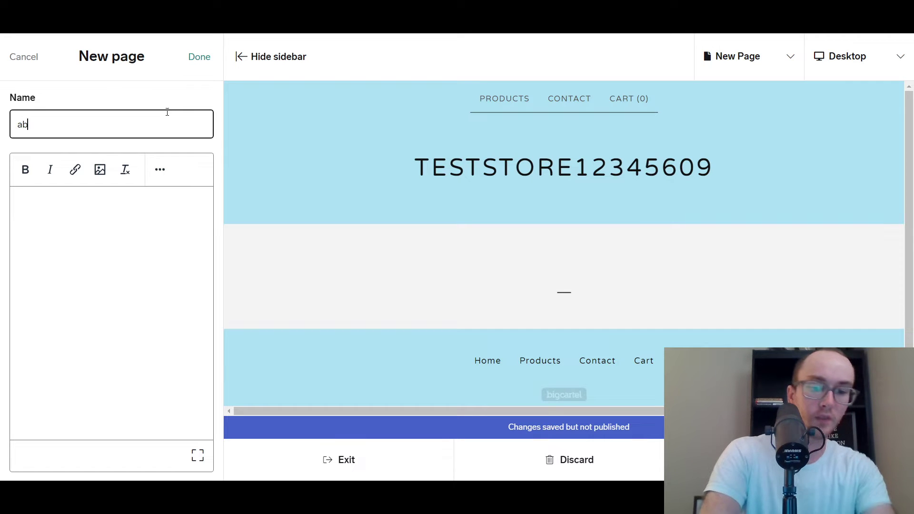
pyautogui.write('out us')
pyautogui.click(142, 204)
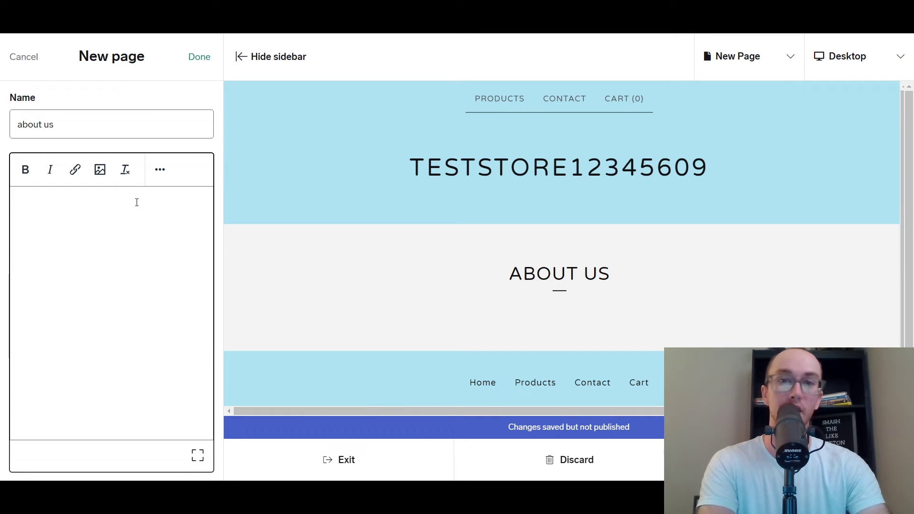
pyautogui.write('hi ')
pyautogui.write('welcome t m')
pyautogui.write('o my')
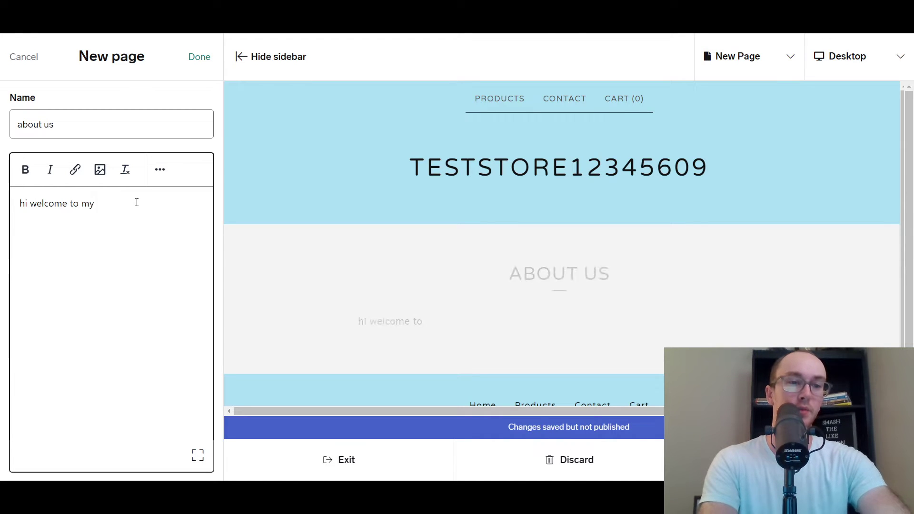
pyautogui.write(' dog collar store')
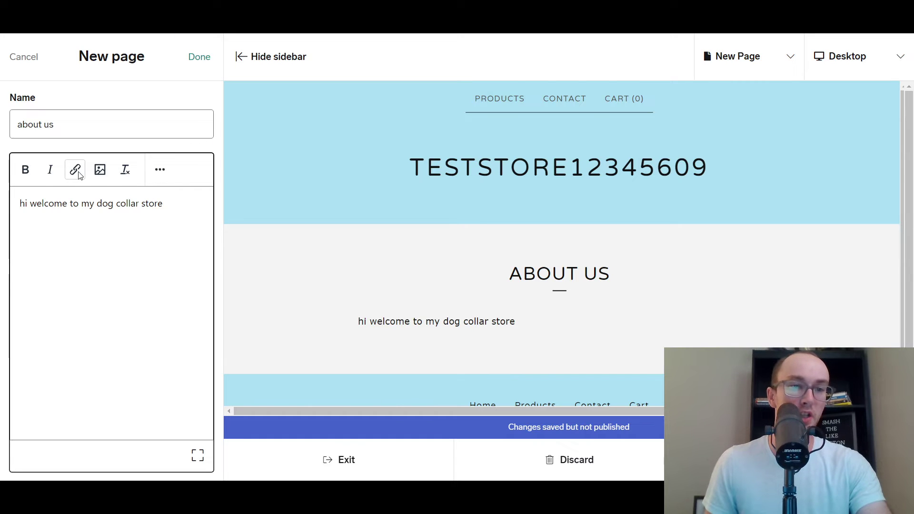
# - Save the about us page and return to the shop's design settings
pyautogui.click(197, 63)
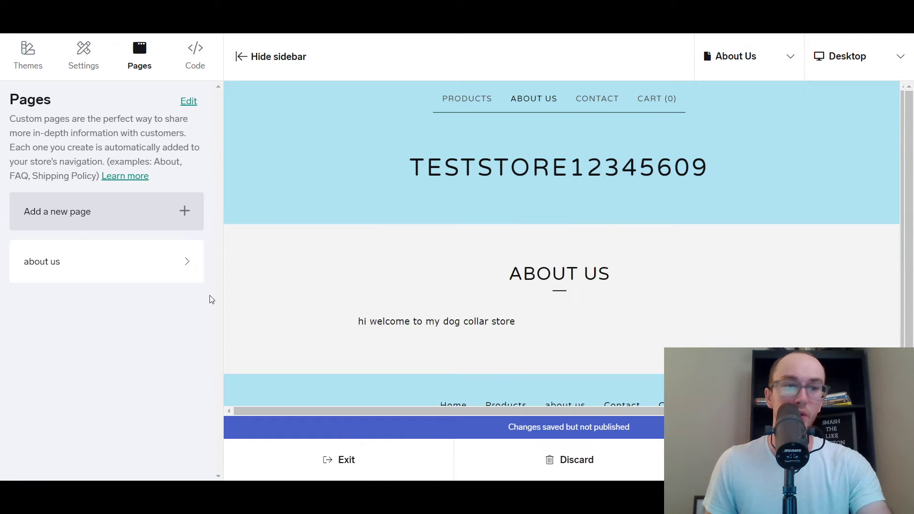
pyautogui.scroll(-1, 509, 296)
pyautogui.scroll(1, 509, 295)
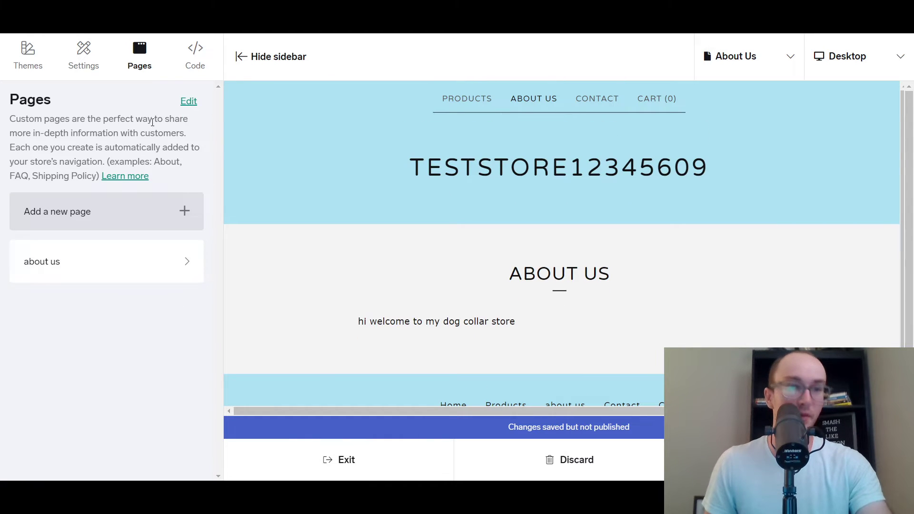
pyautogui.click(19, 65)
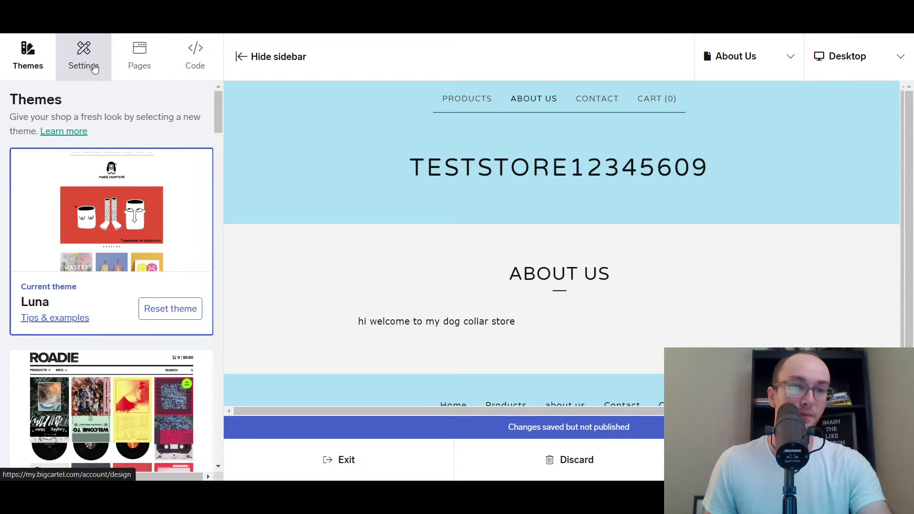
pyautogui.click(83, 55)
pyautogui.scroll(-5, 162, 171)
pyautogui.scroll(-5, 163, 175)
pyautogui.scroll(-1, 291, 208)
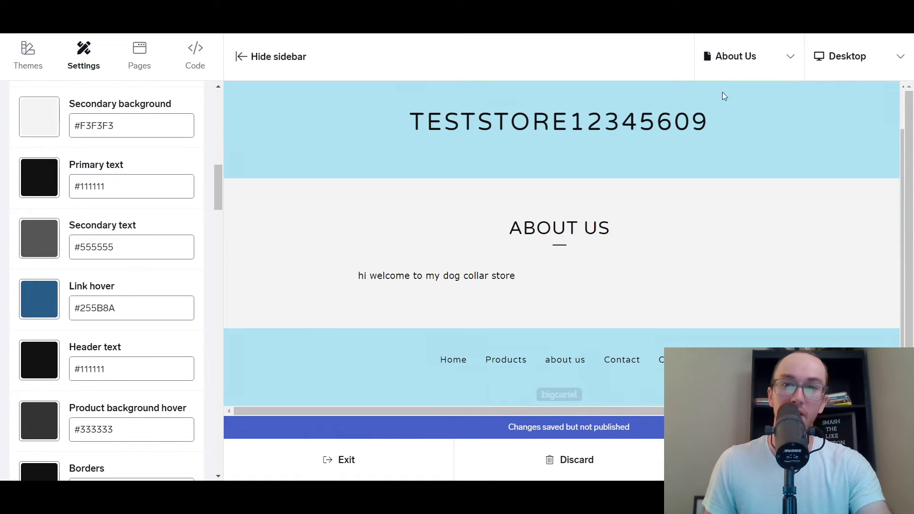
# - Preview the Cart page, then the Product page, from the page selector
pyautogui.click(745, 71)
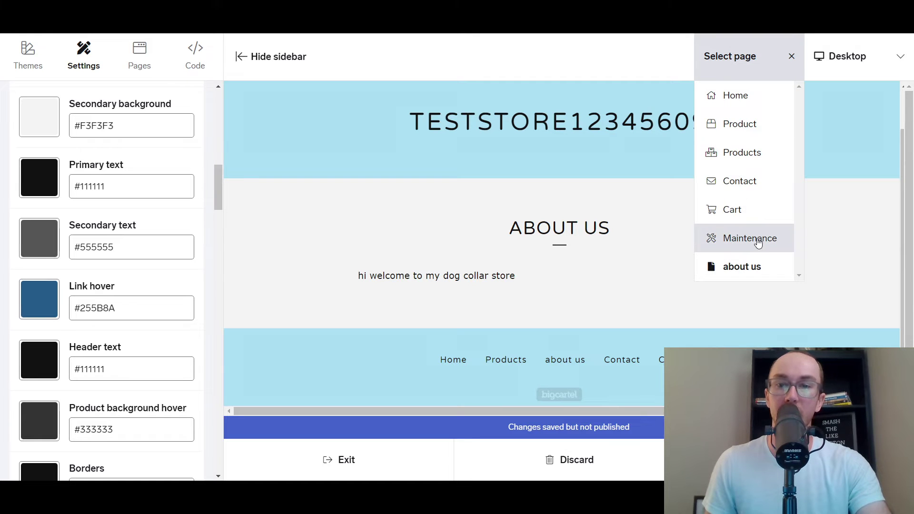
pyautogui.click(755, 210)
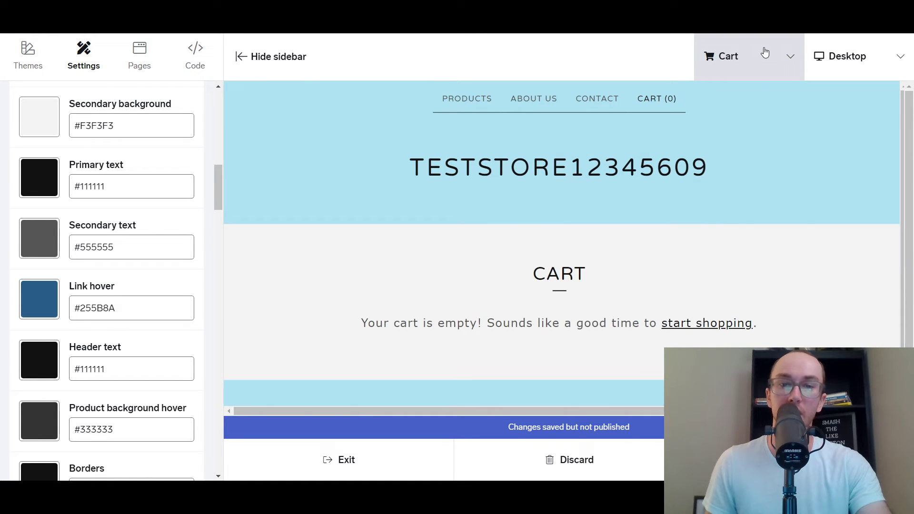
pyautogui.click(763, 56)
pyautogui.scroll(-1, 198, 271)
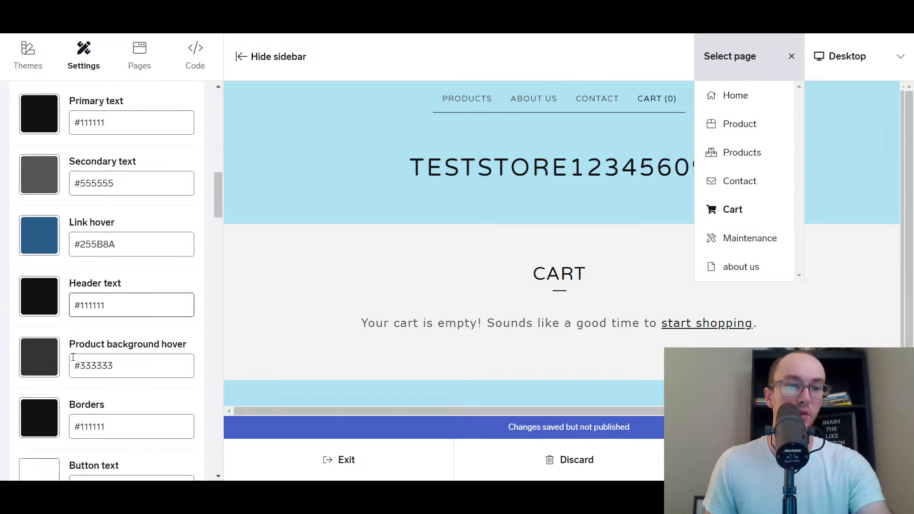
pyautogui.scroll(10, 72, 357)
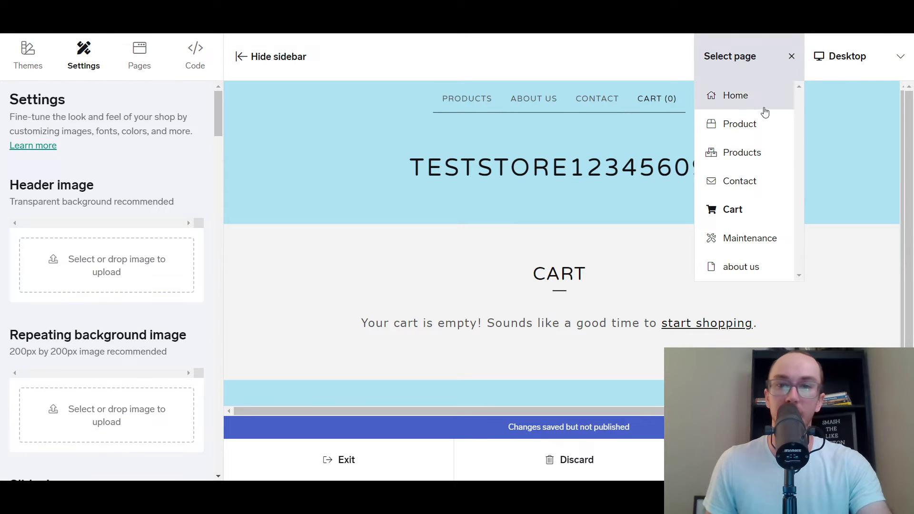
pyautogui.click(756, 125)
pyautogui.click(752, 55)
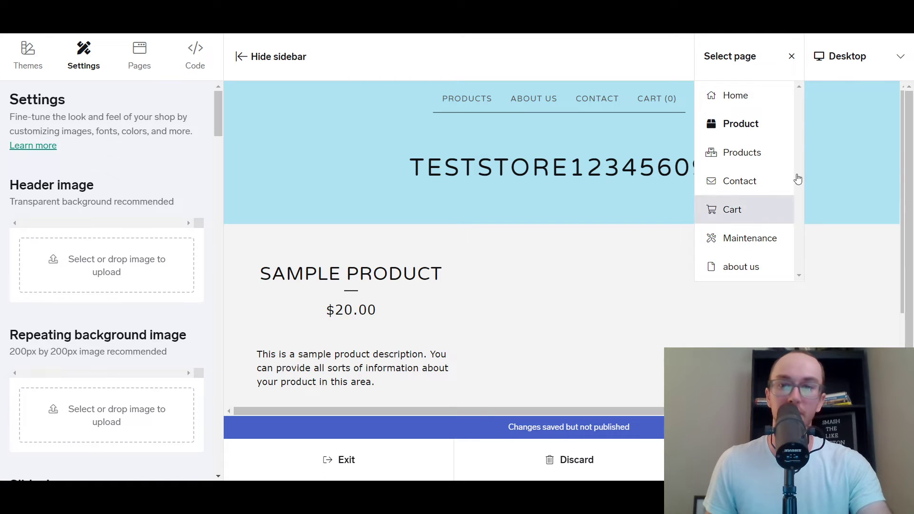
pyautogui.click(791, 57)
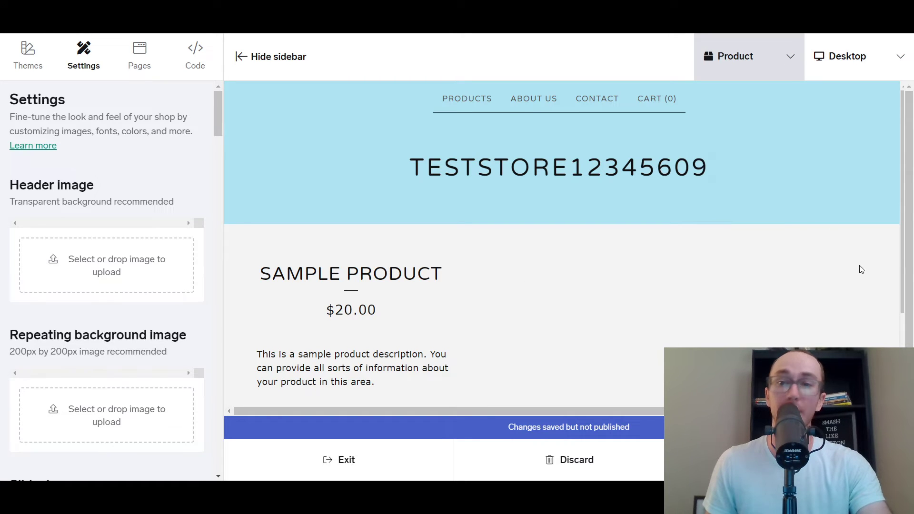
pyautogui.click(844, 62)
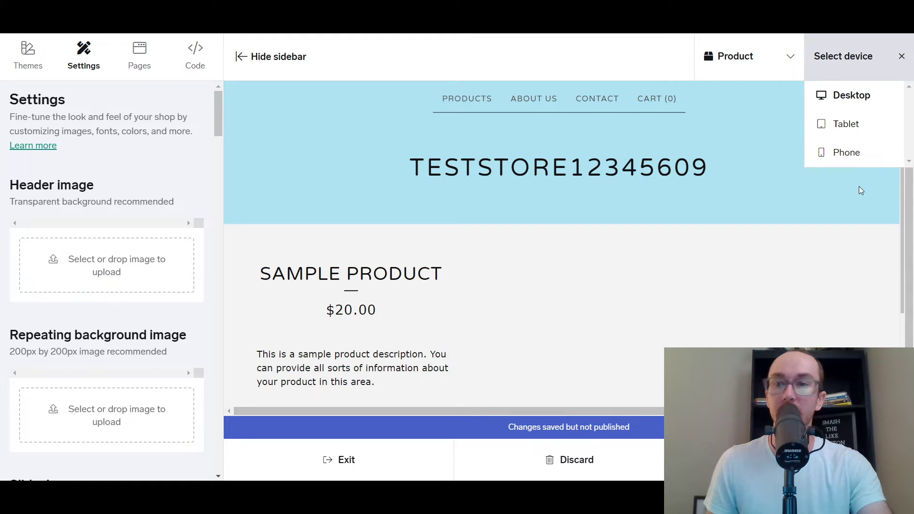
pyautogui.click(853, 153)
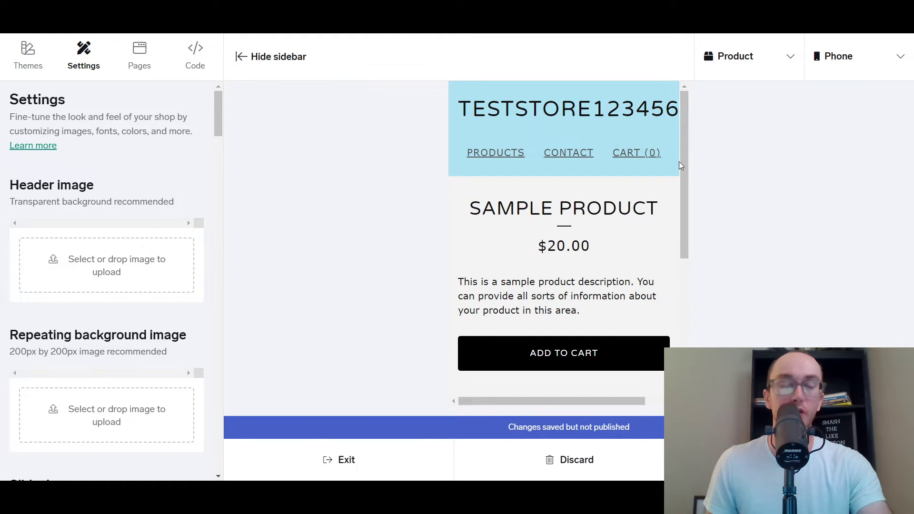
pyautogui.moveTo(681, 163); pyautogui.dragTo(677, 140)
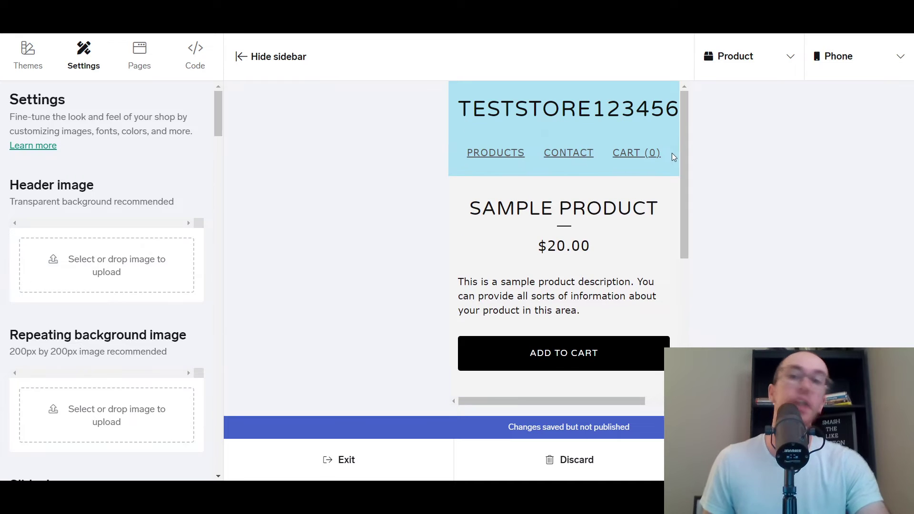
pyautogui.moveTo(680, 167); pyautogui.dragTo(690, 137)
pyautogui.click(837, 56)
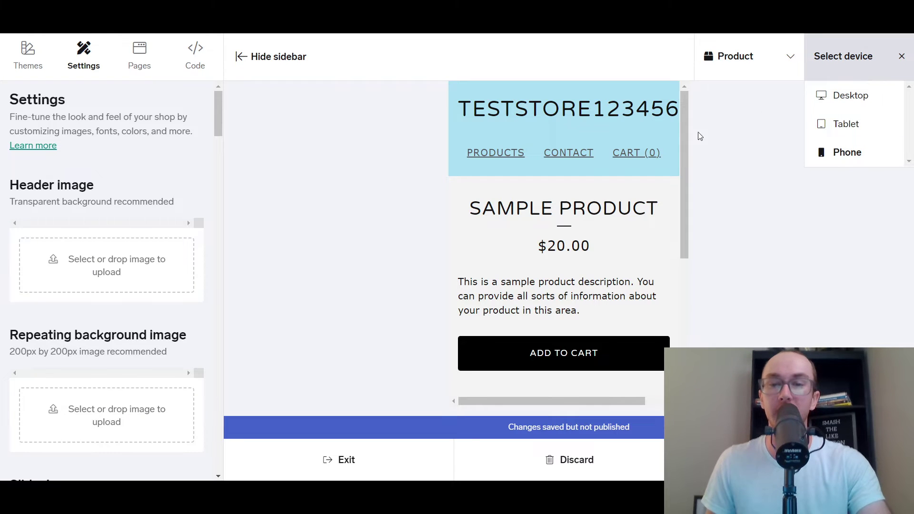
pyautogui.moveTo(685, 162); pyautogui.dragTo(680, 76)
pyautogui.click(891, 123)
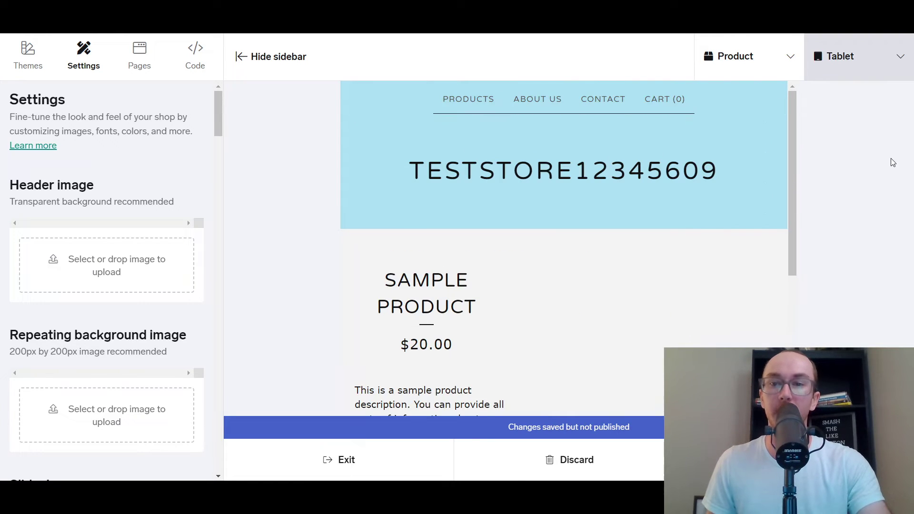
pyautogui.click(870, 46)
pyautogui.click(857, 93)
pyautogui.scroll(-4, 542, 264)
pyautogui.scroll(5, 518, 264)
pyautogui.scroll(-3, 492, 288)
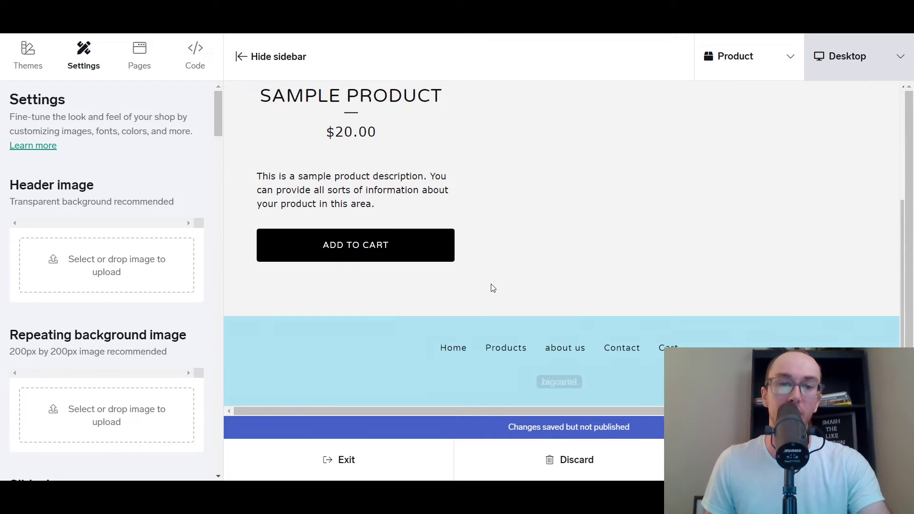
pyautogui.scroll(3, 509, 281)
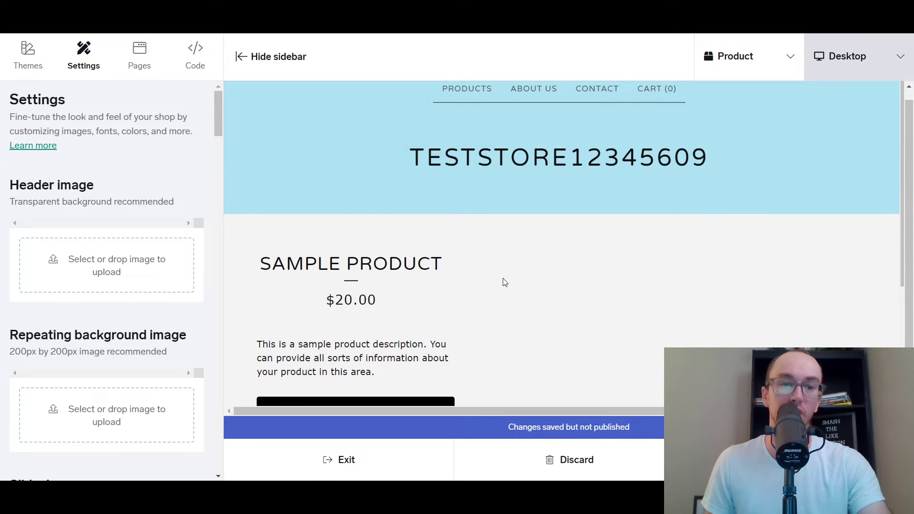
pyautogui.scroll(-1, 500, 328)
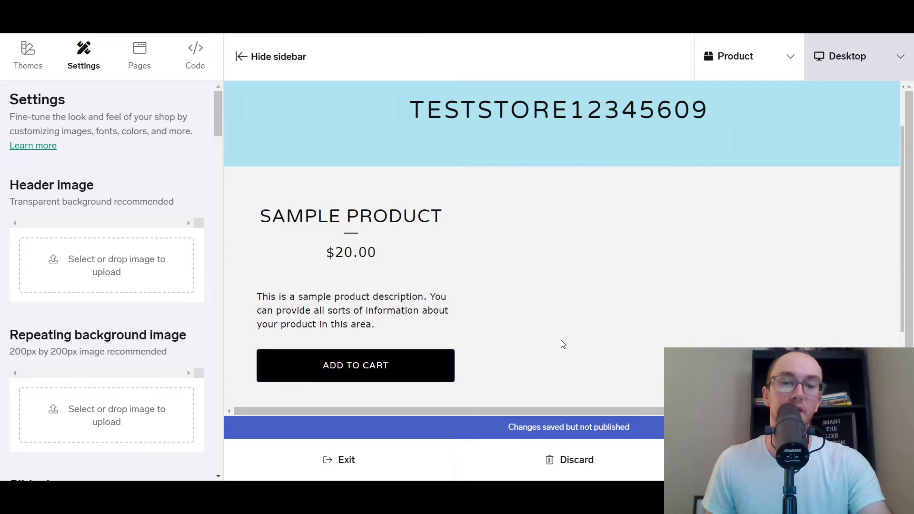
pyautogui.scroll(1, 592, 328)
# - Publish the theme changes, dismiss the alert, and exit to the live store
pyautogui.click(790, 459)
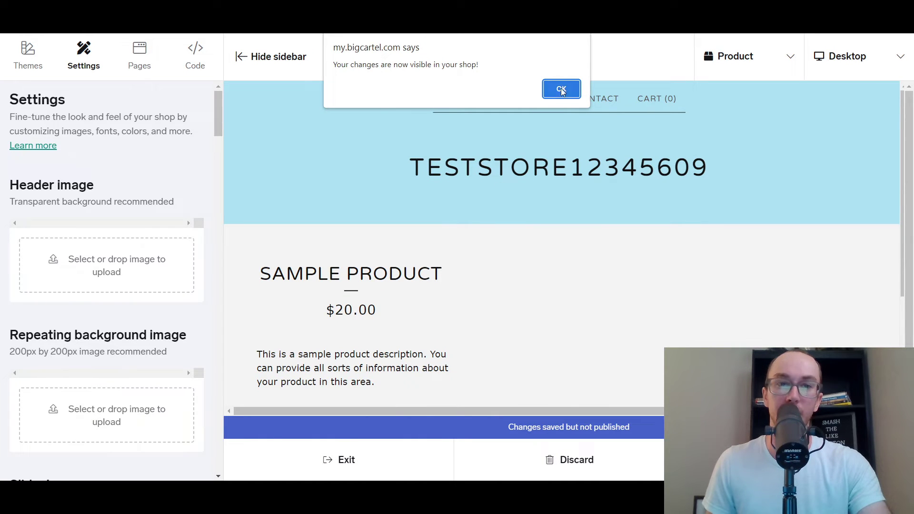
pyautogui.click(561, 90)
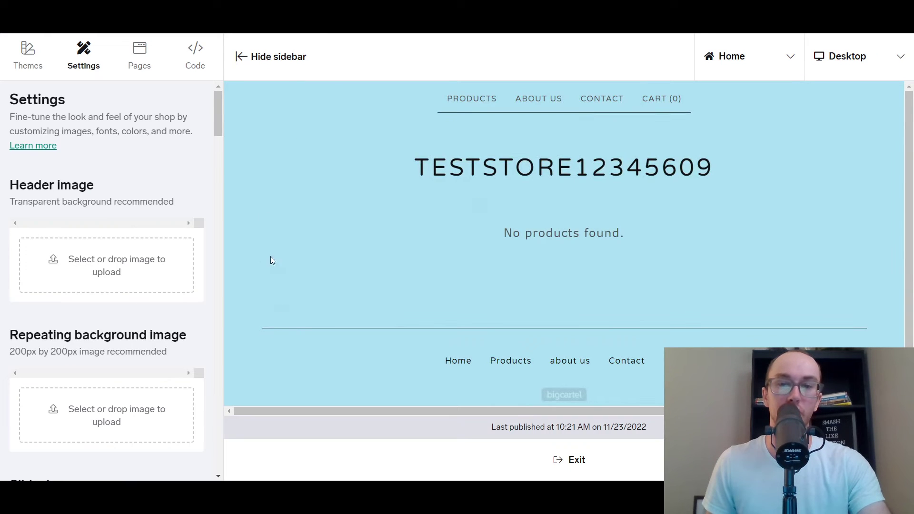
pyautogui.click(389, 153)
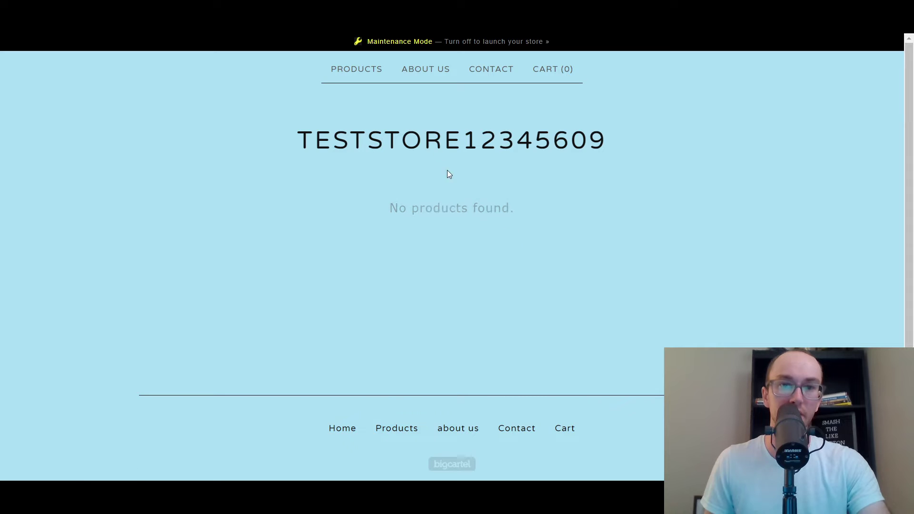
# - Look over the light blue storefront, then switch to the Canva tab
pyautogui.doubleClick(434, 216)
pyautogui.click(516, 209)
pyautogui.scroll(-1, 533, 221)
pyautogui.scroll(1, 533, 221)
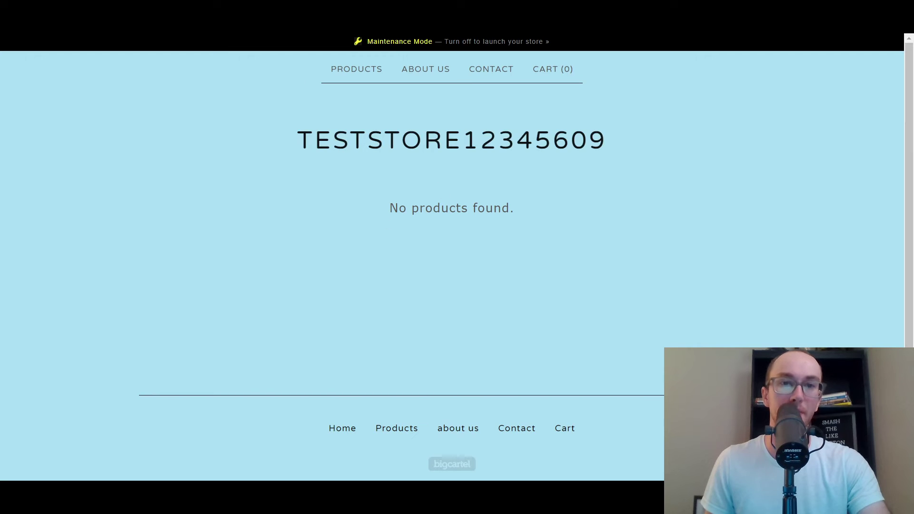
pyautogui.click(476, 24)
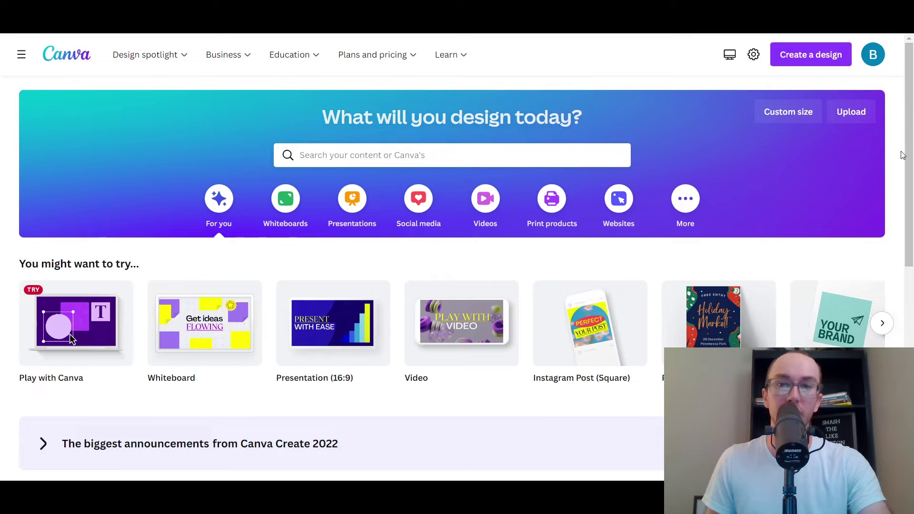
# - Open the 500 × 500 px Logo option and browse templates, ending on the SH monogram
pyautogui.hscroll(5, 559, 343)
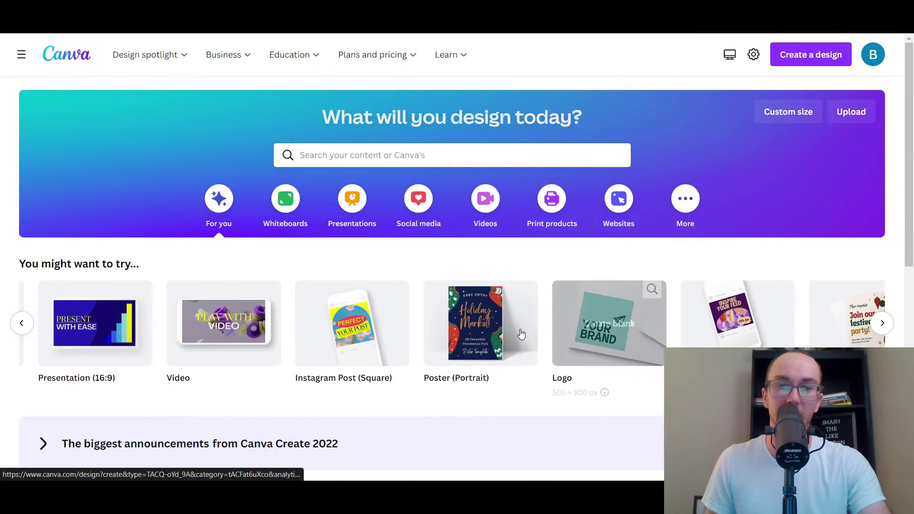
pyautogui.click(581, 357)
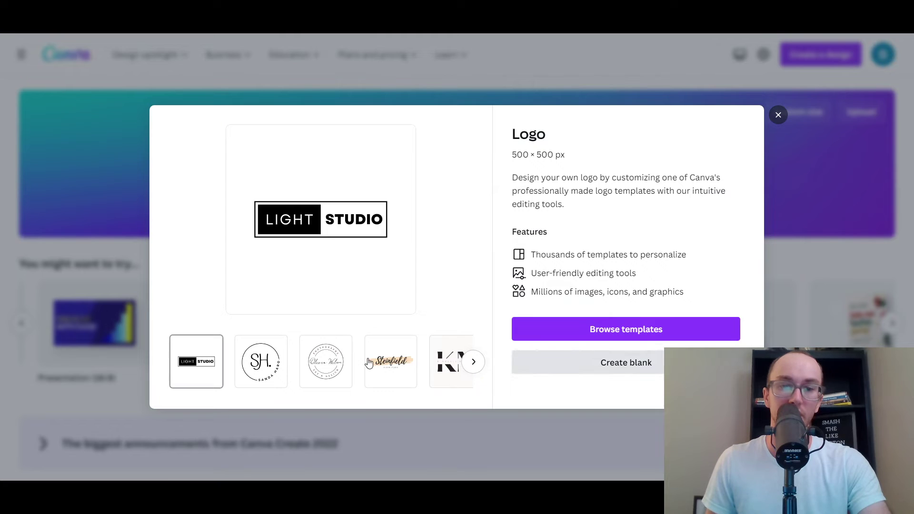
pyautogui.click(260, 364)
pyautogui.click(325, 369)
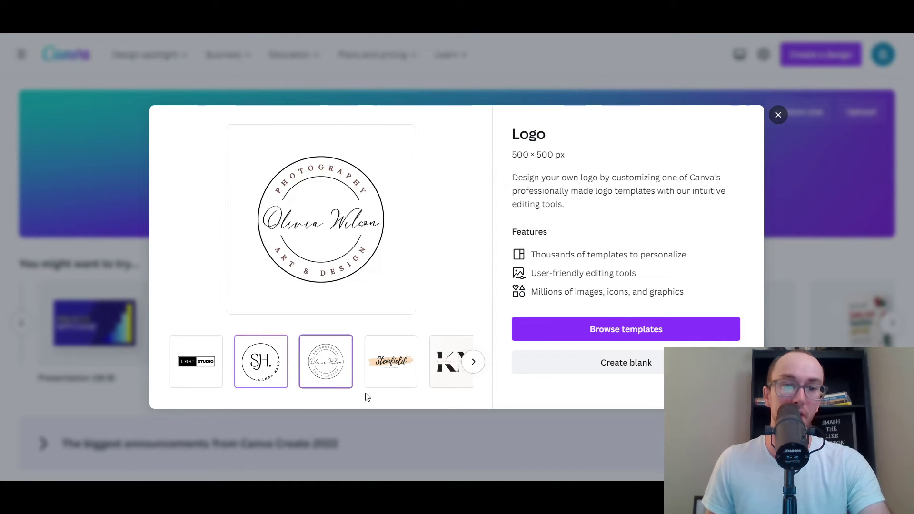
pyautogui.click(368, 362)
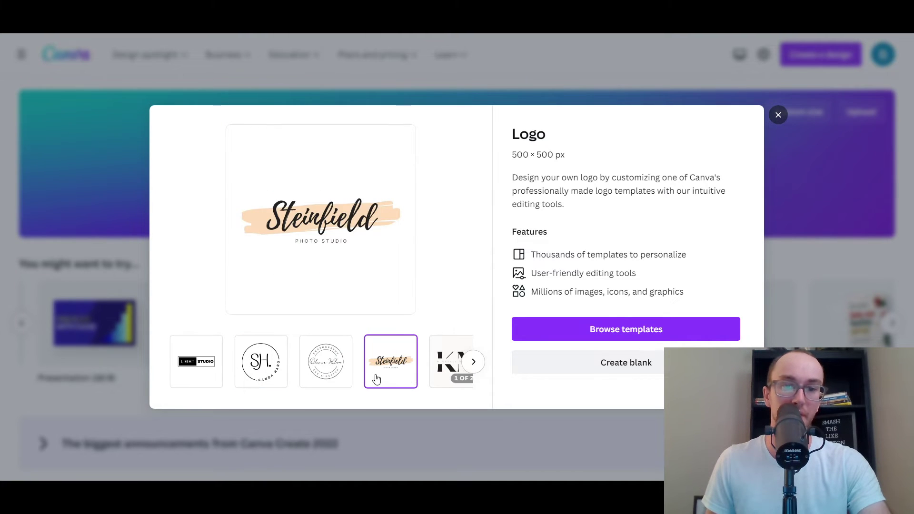
pyautogui.click(449, 361)
pyautogui.click(326, 369)
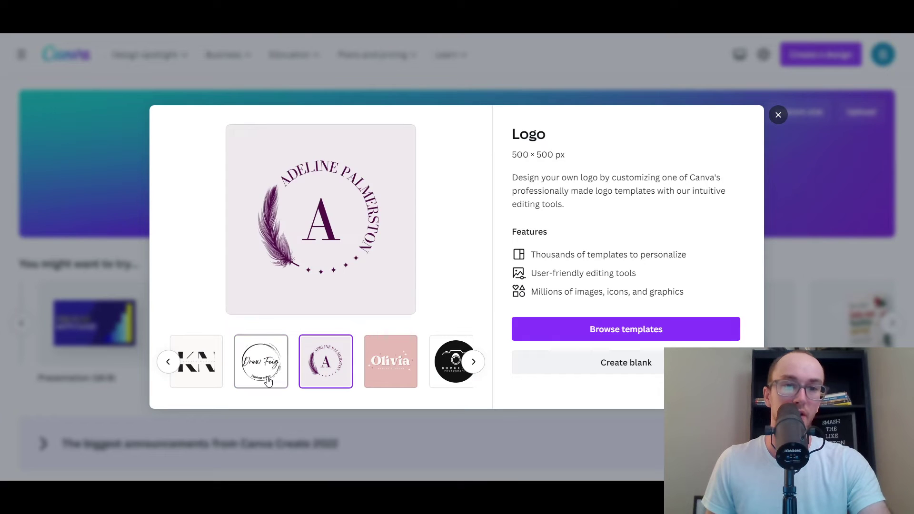
pyautogui.click(268, 380)
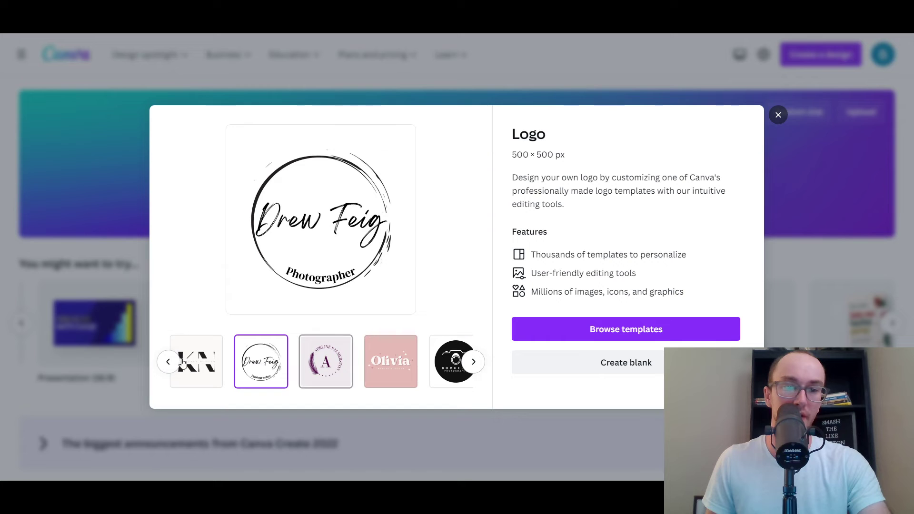
pyautogui.click(168, 362)
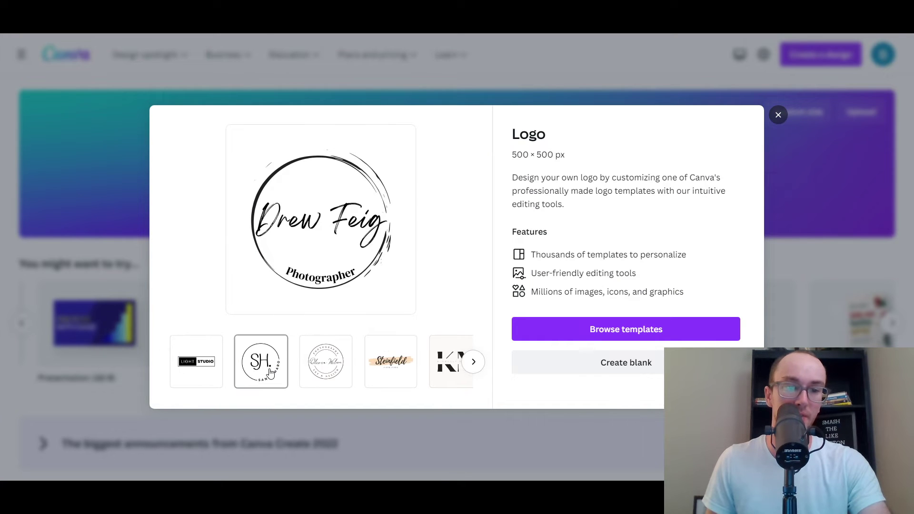
pyautogui.click(269, 372)
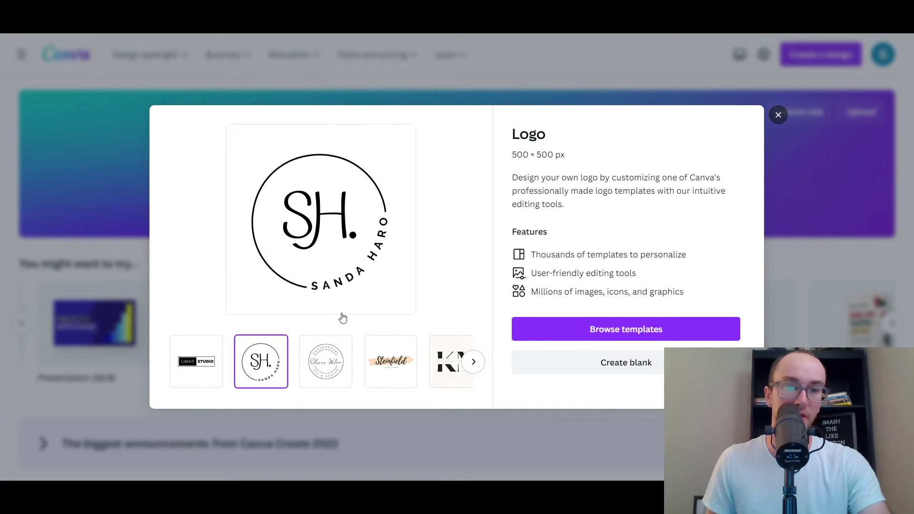
# - Start a blank logo, try the SH monogram, then apply the circular Photography template
pyautogui.click(610, 367)
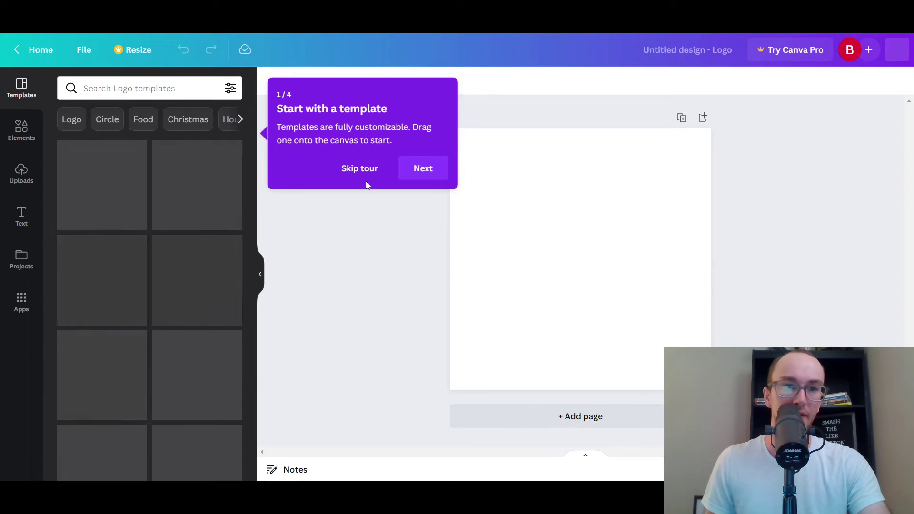
pyautogui.click(170, 202)
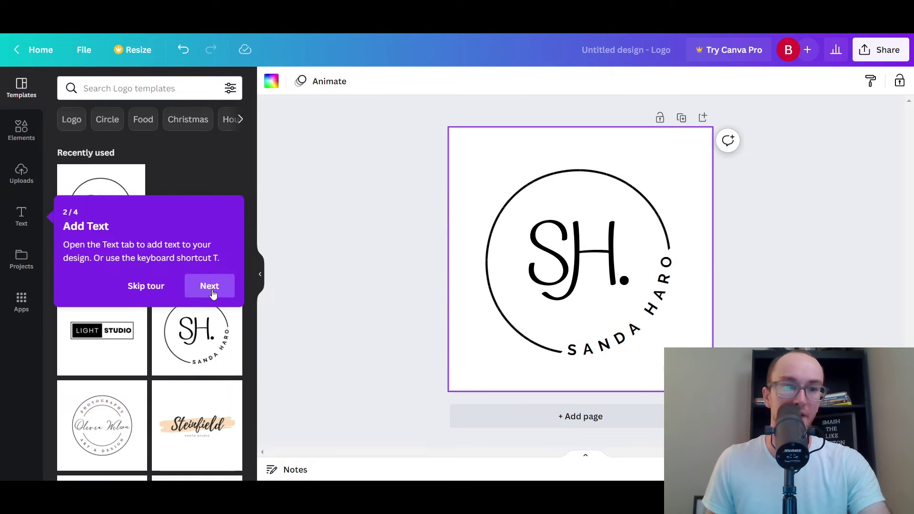
pyautogui.click(146, 286)
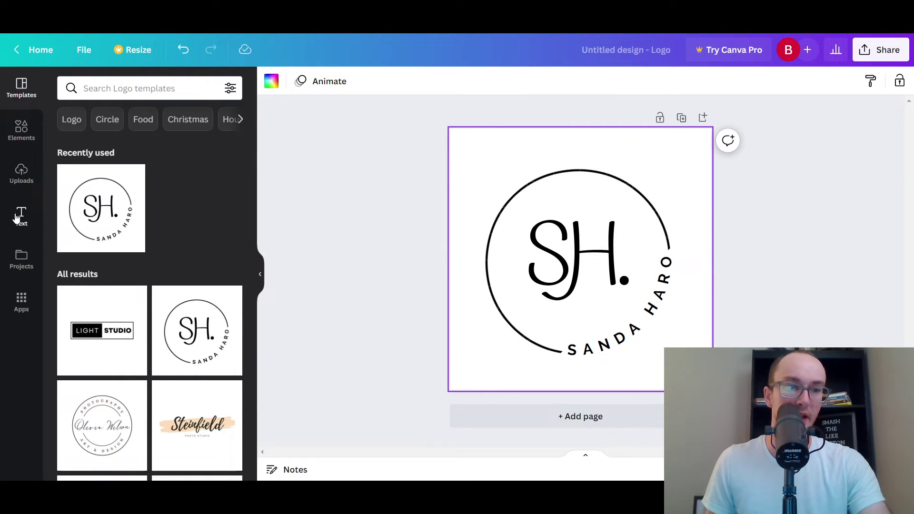
pyautogui.click(573, 264)
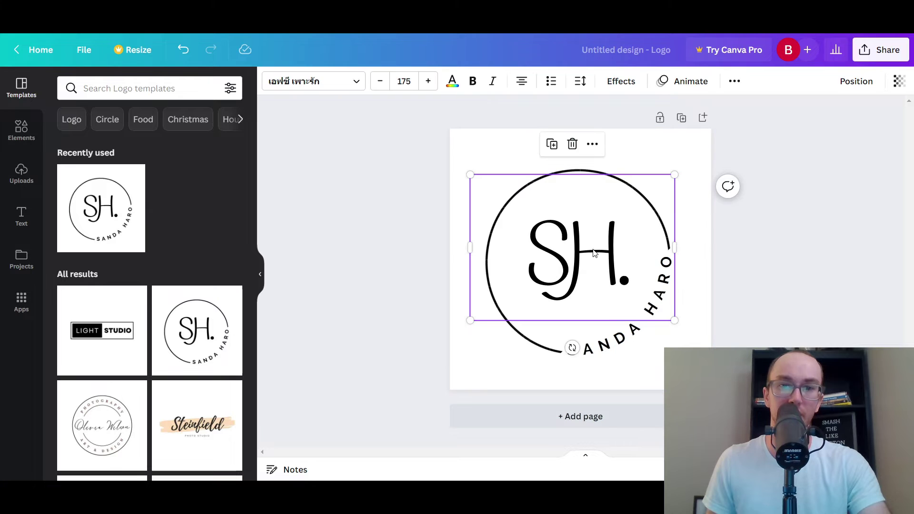
pyautogui.doubleClick(592, 249)
pyautogui.press('Escape')
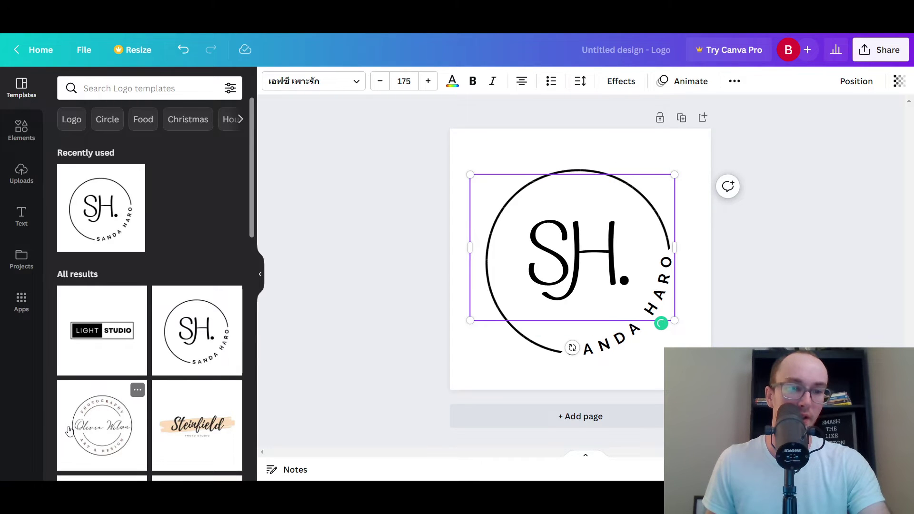
pyautogui.click(133, 384)
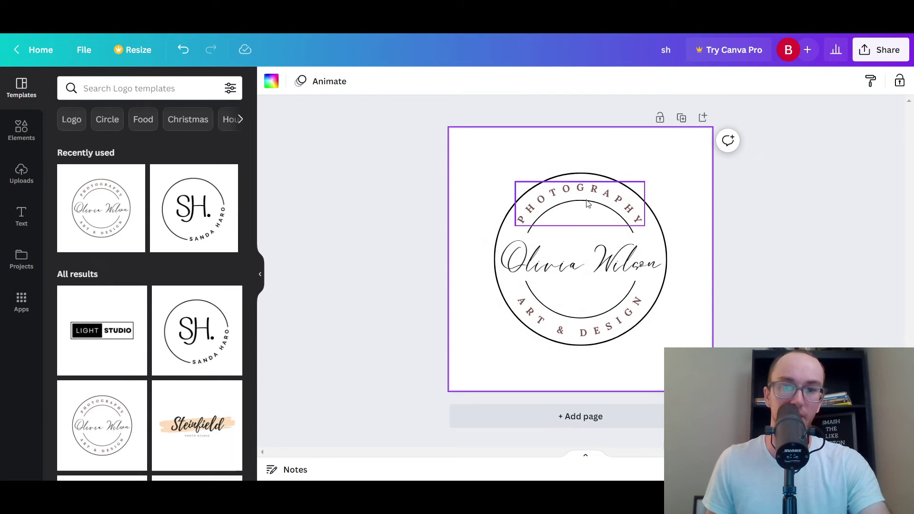
# - Replace the curved PHOTOGRAPHY text with 'DOG COLLARS' on two lines
pyautogui.click(587, 204)
pyautogui.doubleClick(590, 202)
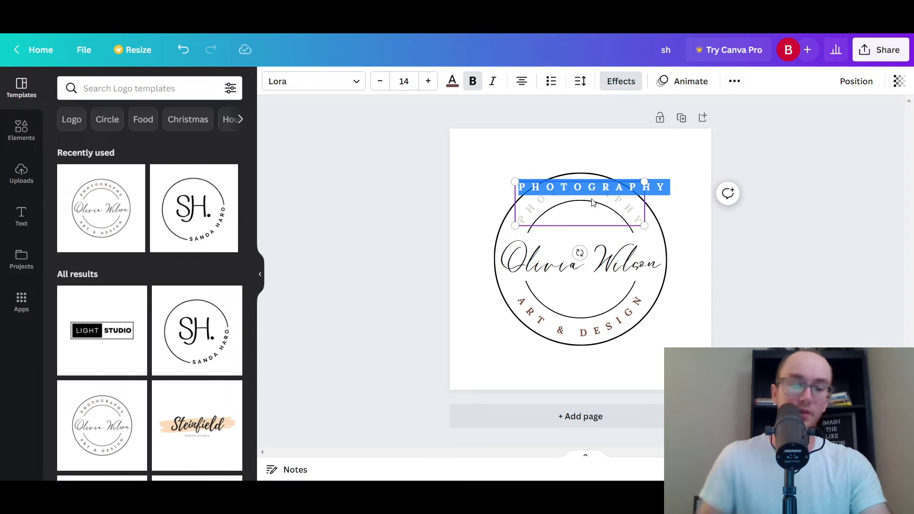
pyautogui.write('DOG')
pyautogui.press('Return')
pyautogui.write('COLLARS')
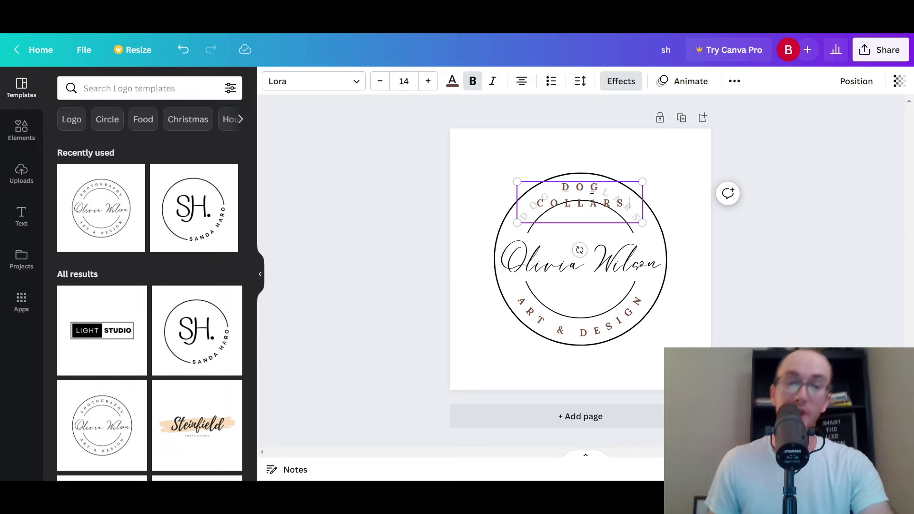
pyautogui.click(566, 261)
# - Change the name text to 'BB CO' and ART & DESIGN to 'CUSTOM TO YOUR PET'
pyautogui.click(568, 259)
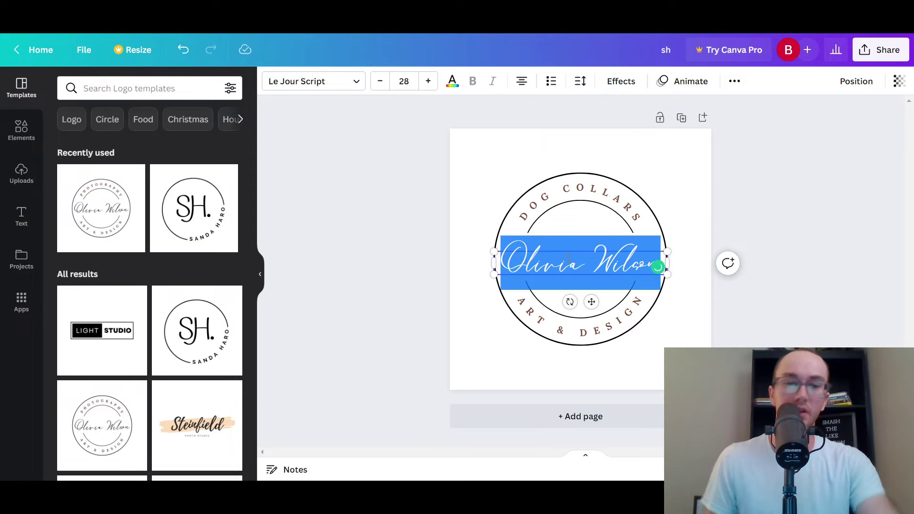
pyautogui.press('BackSpace')
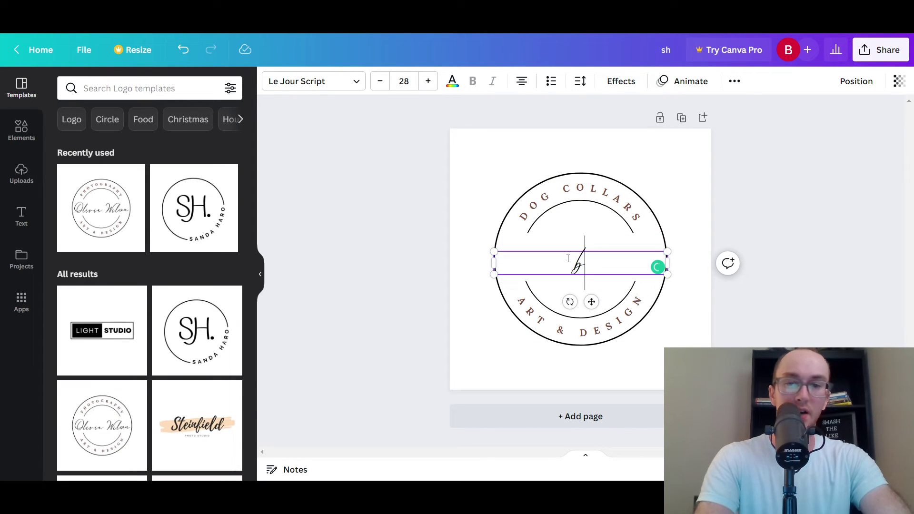
pyautogui.write('BB')
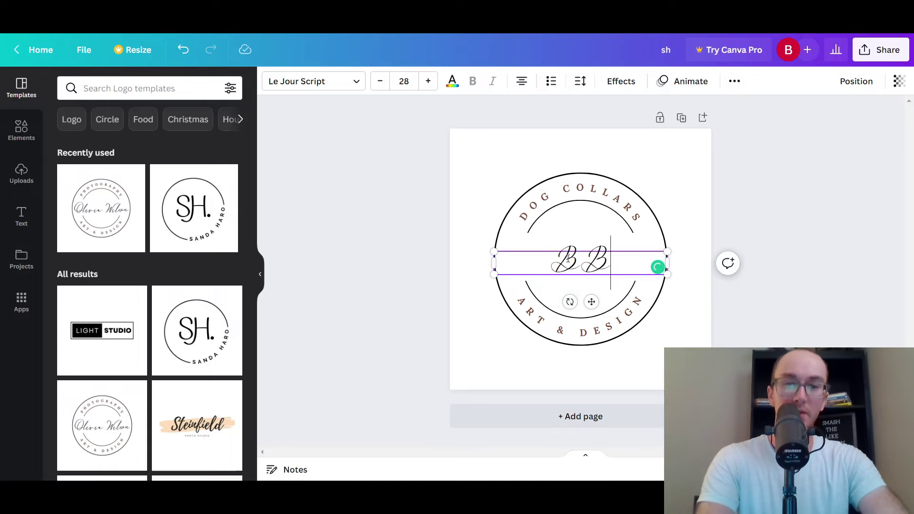
pyautogui.write(' CO')
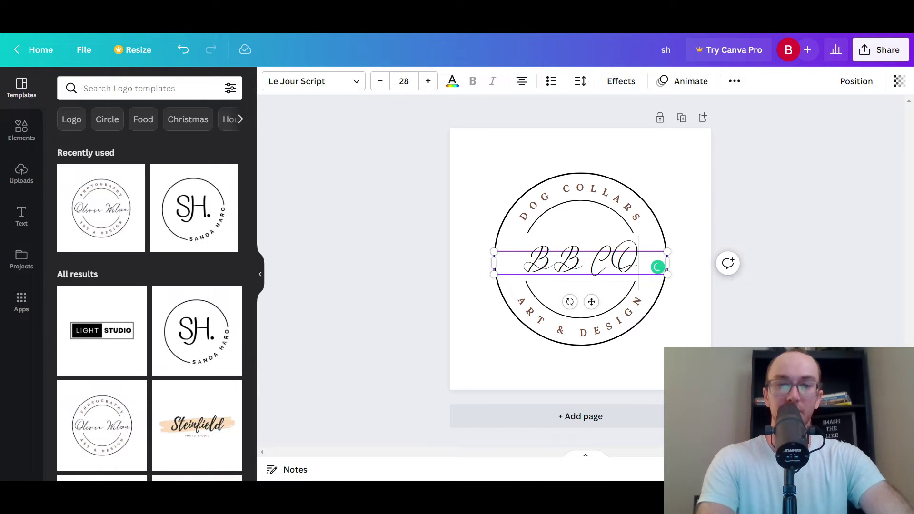
pyautogui.doubleClick(559, 329)
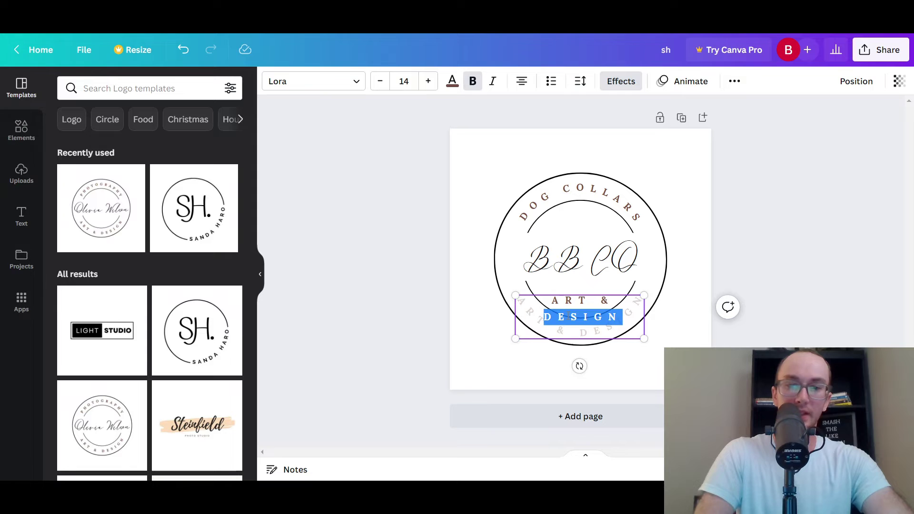
pyautogui.write('CUST')
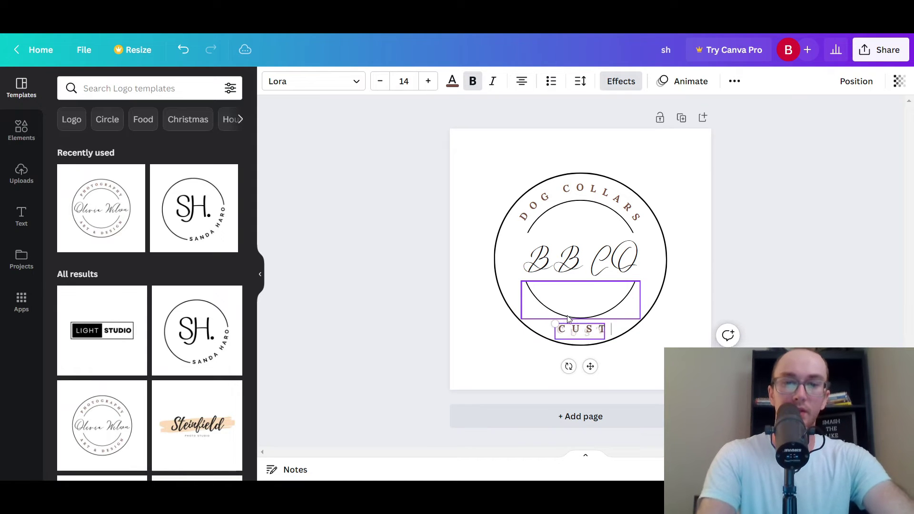
pyautogui.write('OM TO')
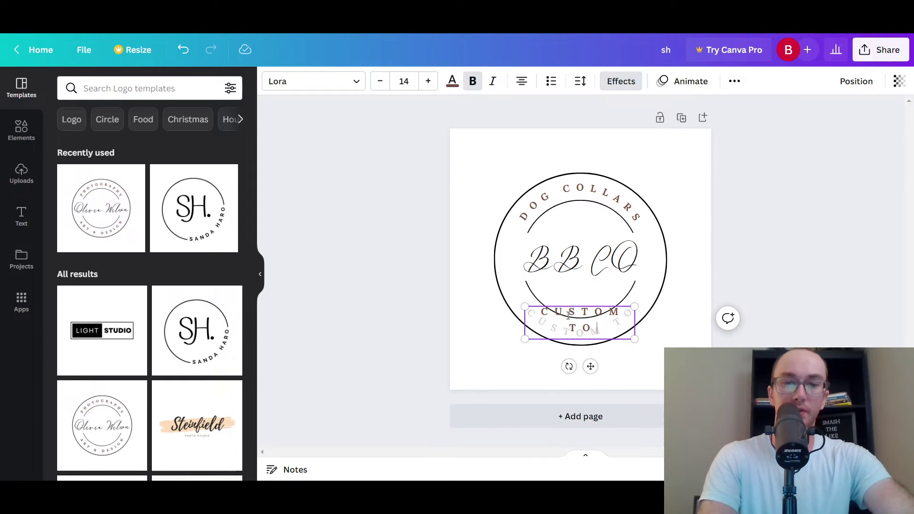
pyautogui.write(' YOUR PET')
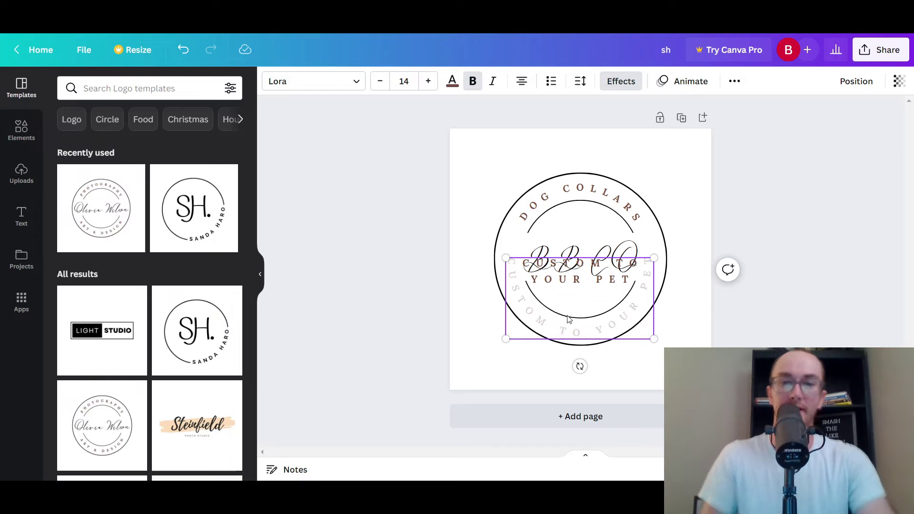
pyautogui.click(473, 278)
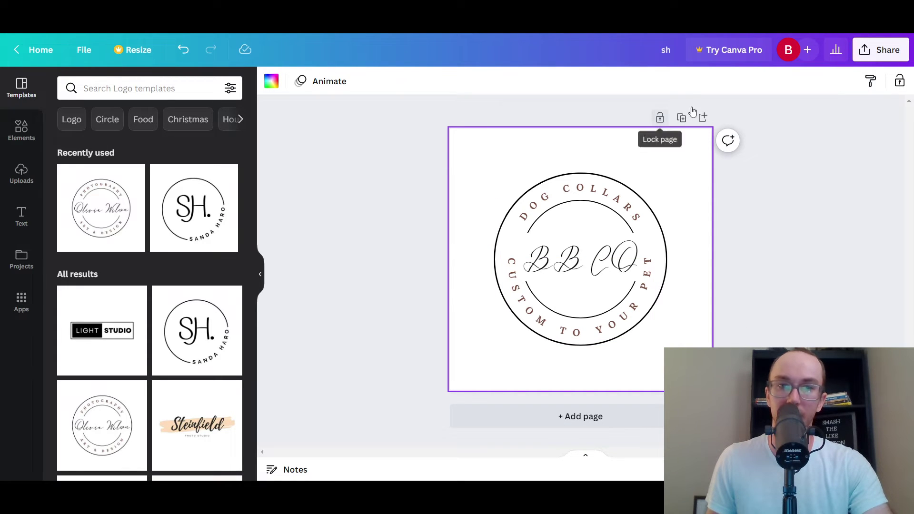
# - Download the logo as PNG file sh.png and return to Big Cartel
pyautogui.click(84, 49)
pyautogui.click(142, 428)
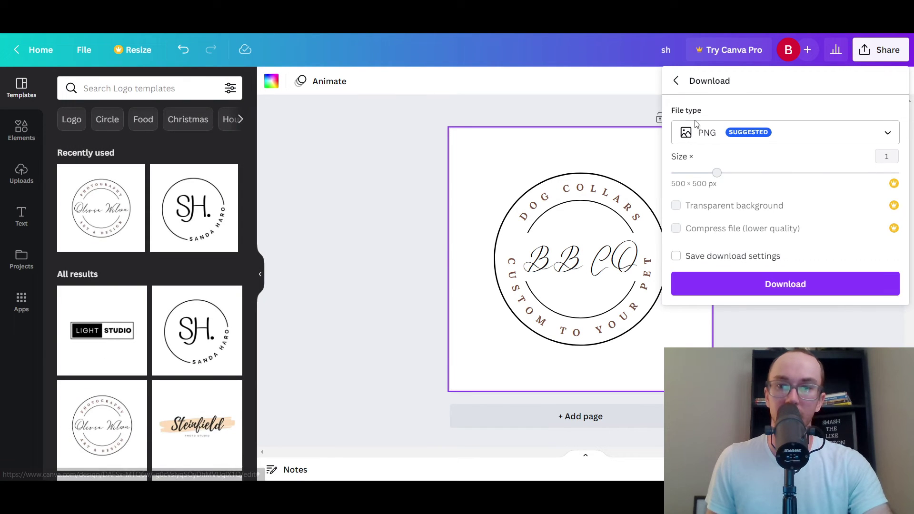
pyautogui.click(771, 286)
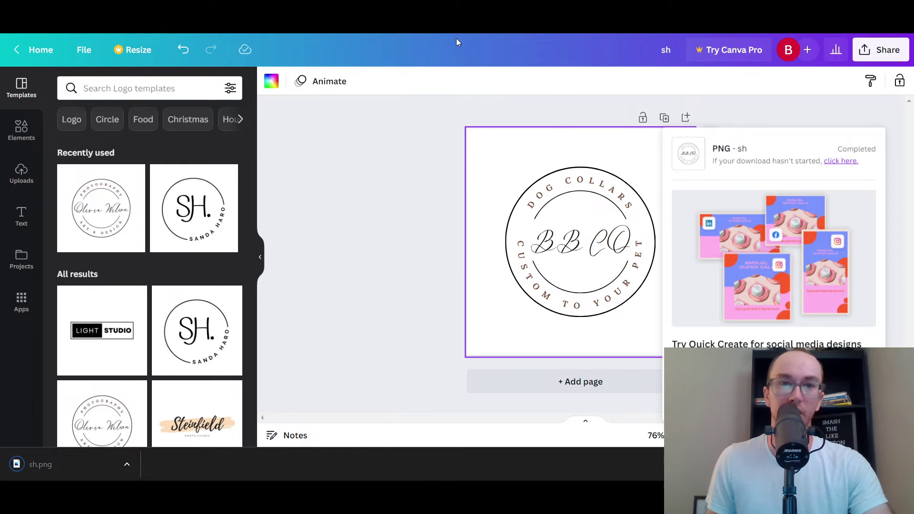
pyautogui.hotkey('ctrl', 'Tab')
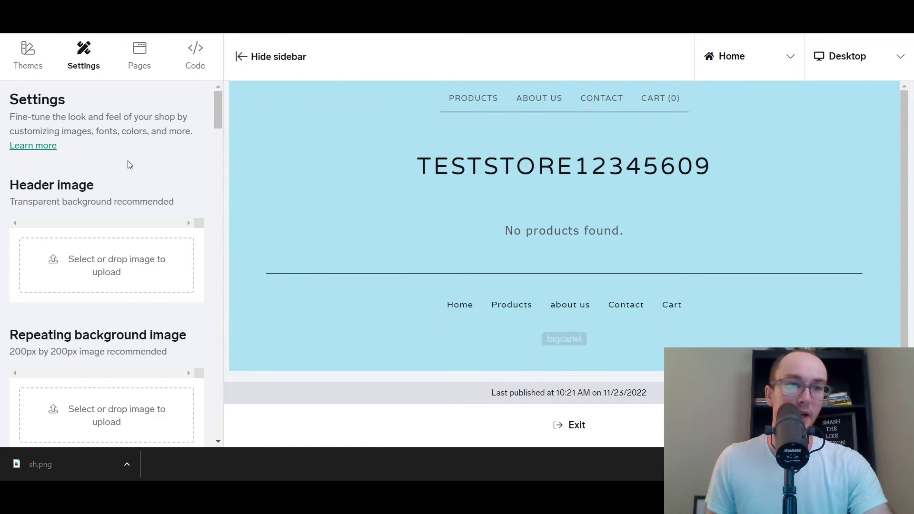
# - Upload sh.png as the shop's header image
pyautogui.scroll(-12, 138, 214)
pyautogui.scroll(-5, 141, 248)
pyautogui.moveTo(216, 195); pyautogui.dragTo(218, 95)
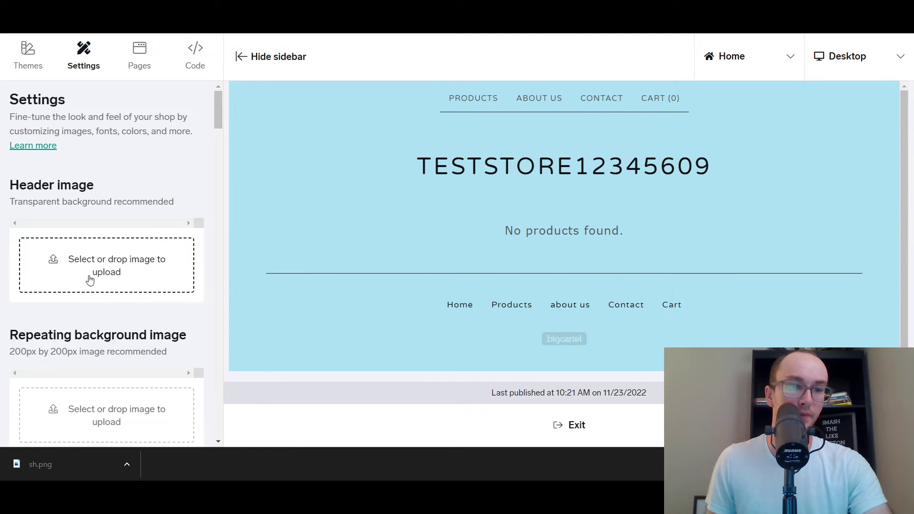
pyautogui.moveTo(36, 464); pyautogui.dragTo(97, 287)
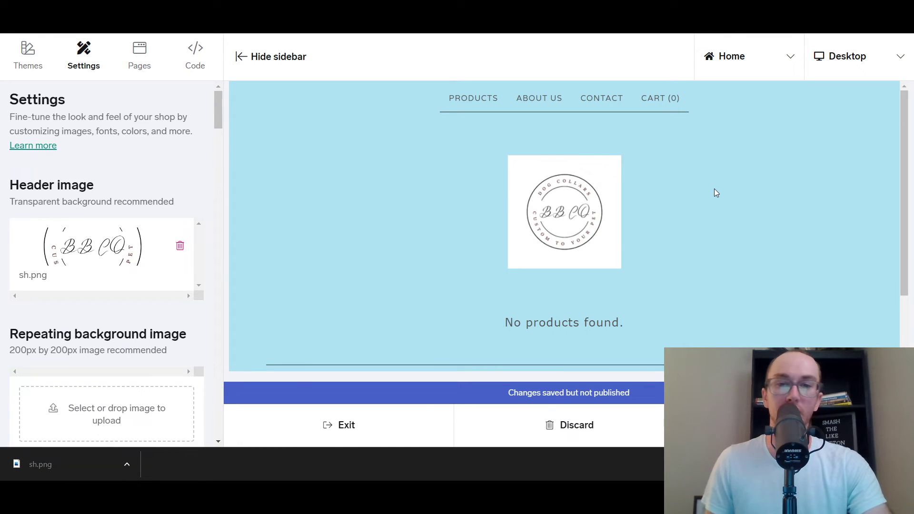
# - Set the shop background to white (#FFFFFF), then confirm publishing to view the live shop
pyautogui.scroll(-3, 679, 215)
pyautogui.scroll(3, 678, 216)
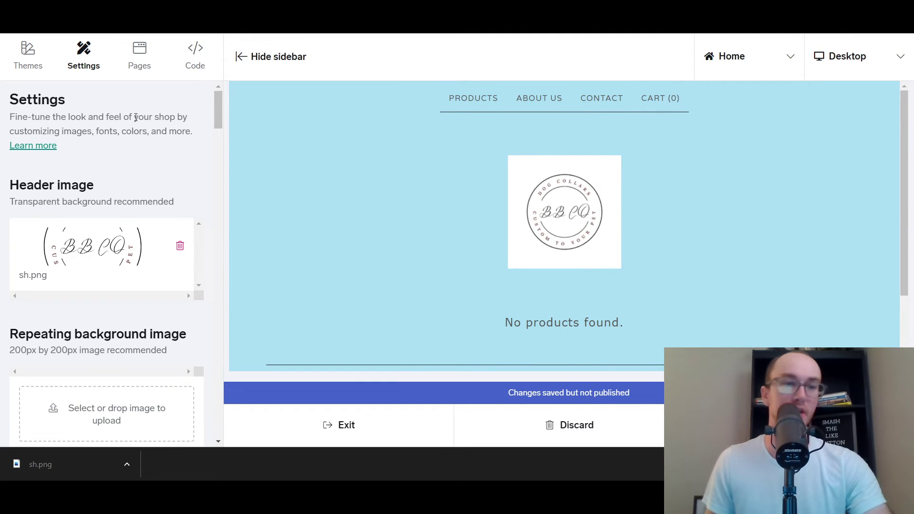
pyautogui.scroll(-5, 119, 195)
pyautogui.scroll(-3, 119, 194)
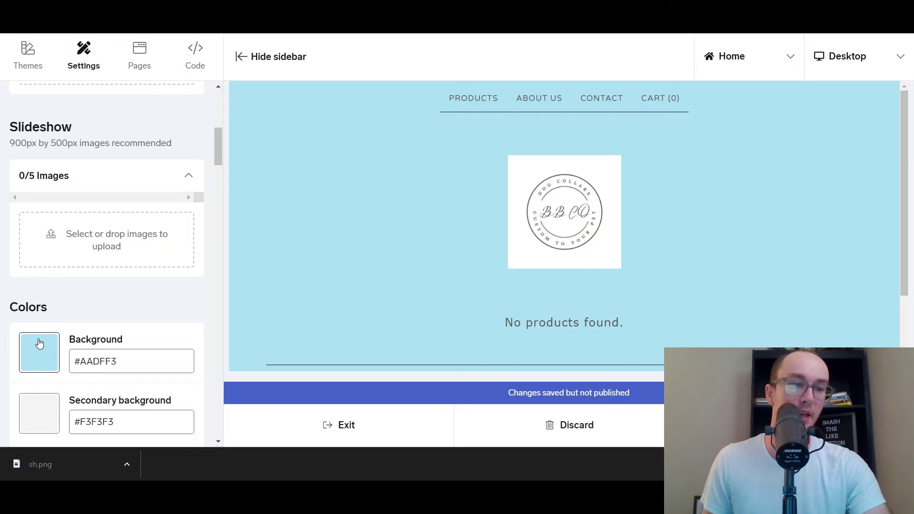
pyautogui.click(38, 341)
pyautogui.moveTo(89, 385); pyautogui.dragTo(5, 367)
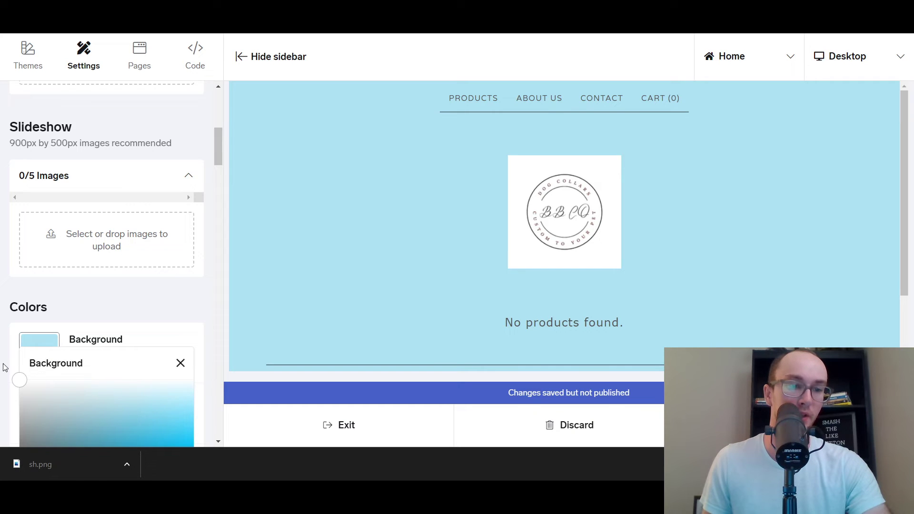
pyautogui.click(170, 303)
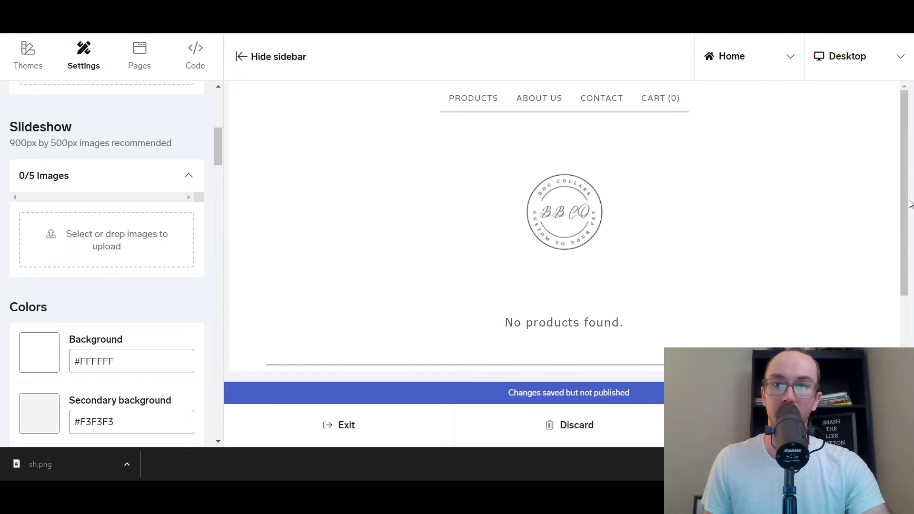
pyautogui.scroll(-3, 909, 204)
pyautogui.scroll(3, 808, 214)
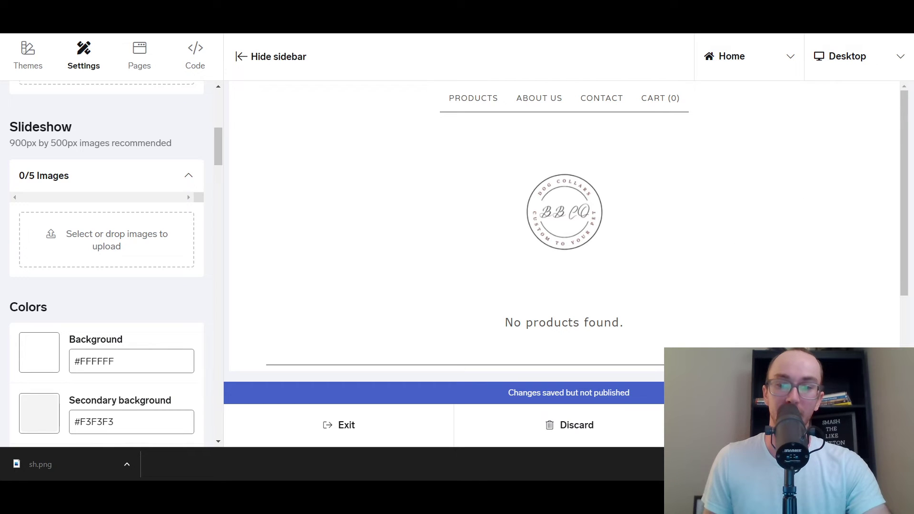
pyautogui.click(576, 90)
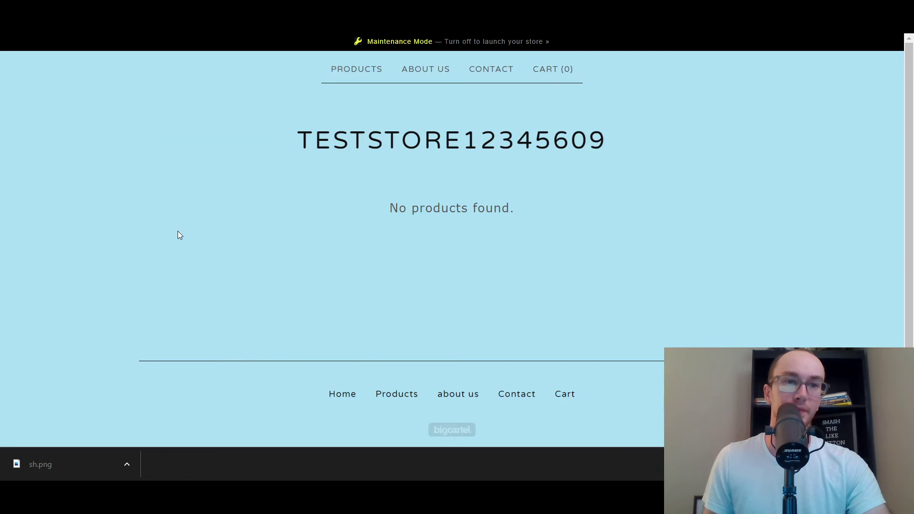
# - Reload the live shop to confirm the BB CO logo on white, then return to the Account page
pyautogui.press('F5')
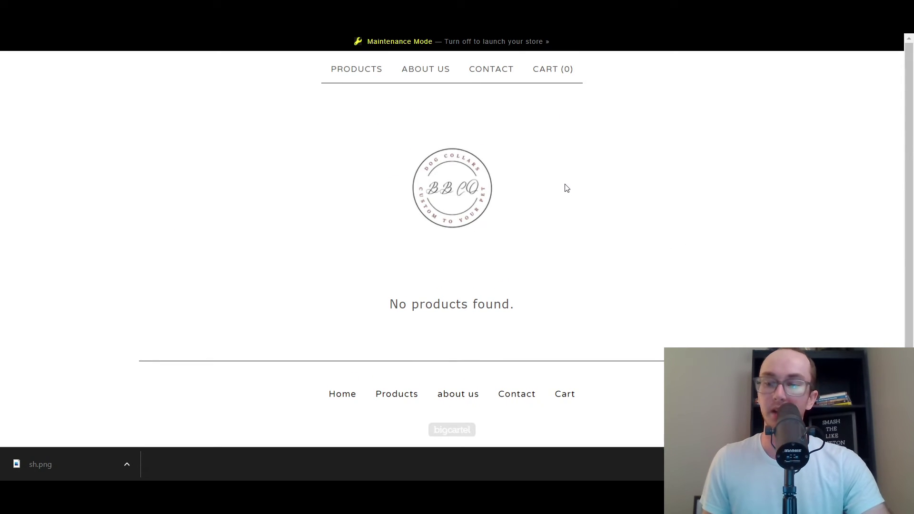
pyautogui.hotkey('alt', 'Left')
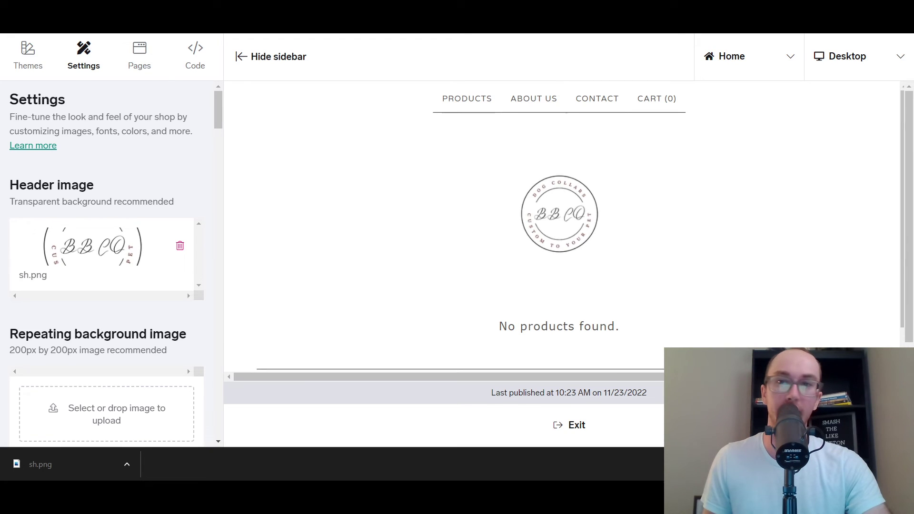
pyautogui.hotkey('alt', 'Left')
pyautogui.hotkey('alt', 'Right')
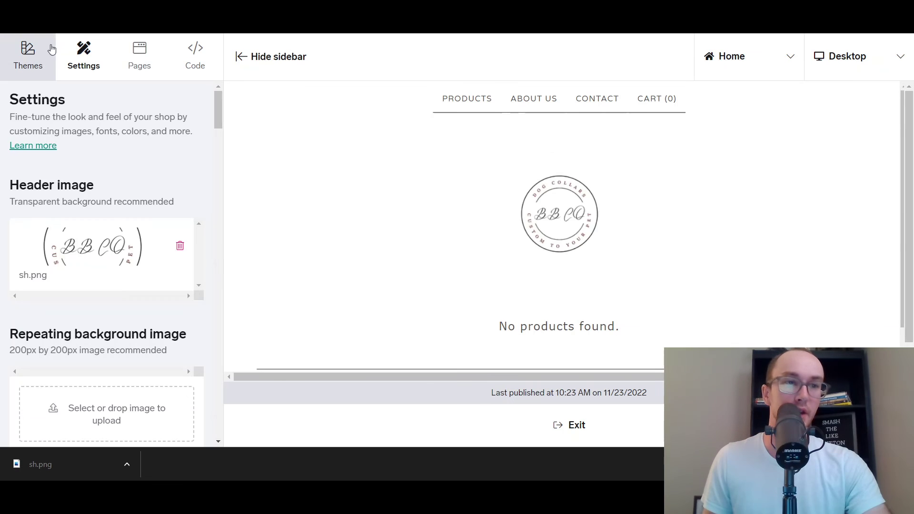
pyautogui.hotkey('alt', 'Right')
pyautogui.hotkey('alt', 'Left')
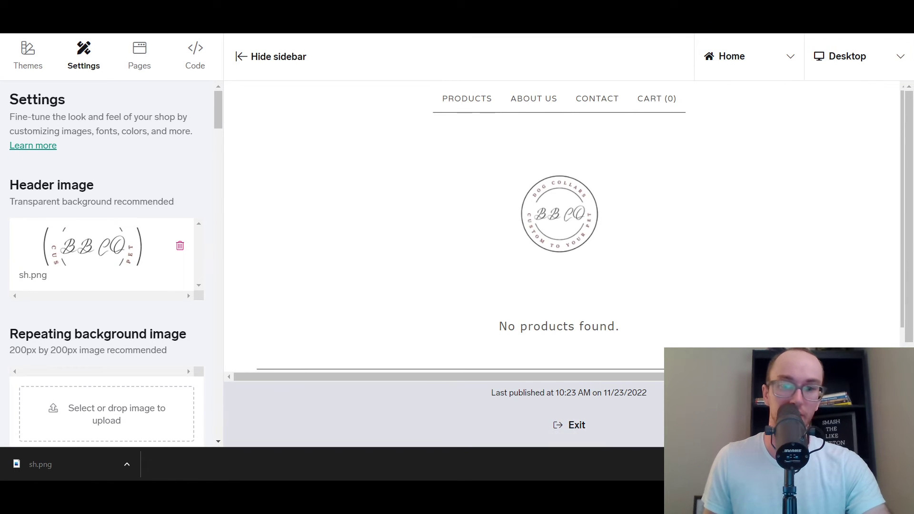
pyautogui.hotkey('alt', 'Left')
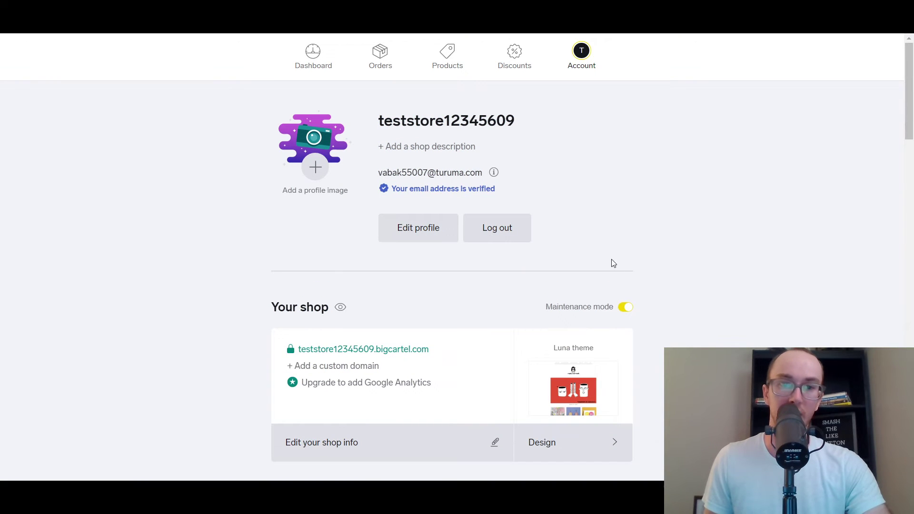
# - Review the Dashboard's Getting started checklist, then go to the empty Products page
pyautogui.scroll(-4, 761, 214)
pyautogui.moveTo(909, 172); pyautogui.dragTo(424, 72)
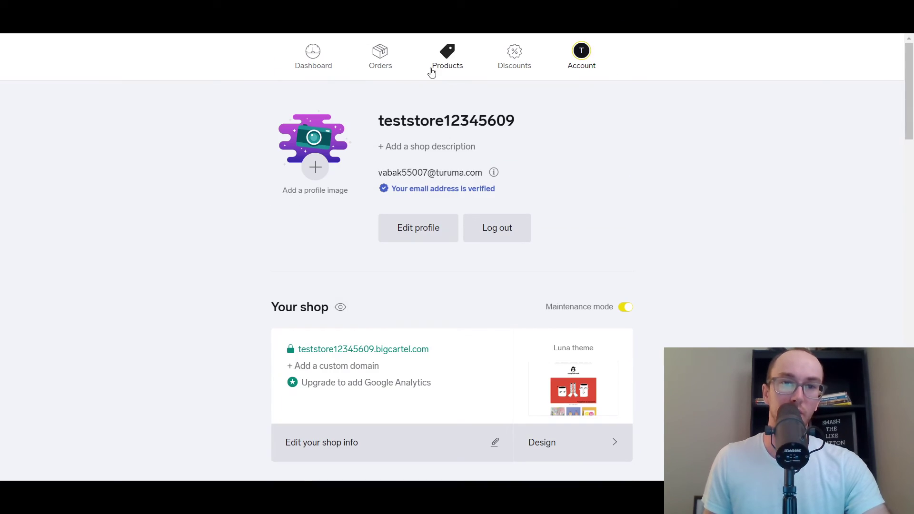
pyautogui.click(317, 61)
pyautogui.moveTo(910, 166)
pyautogui.mouseDown()
pyautogui.moveTo(911, 239)
pyautogui.moveTo(911, 157)
pyautogui.mouseUp()
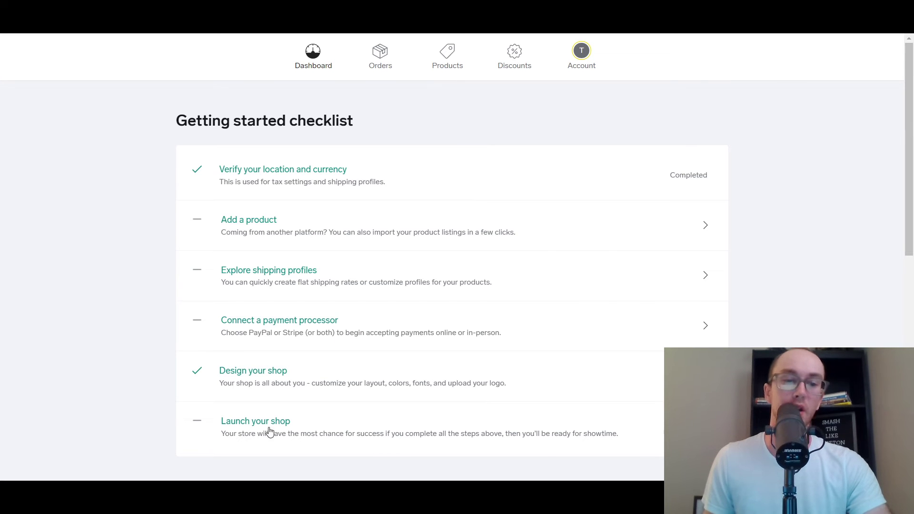
pyautogui.moveTo(911, 174); pyautogui.dragTo(910, 152)
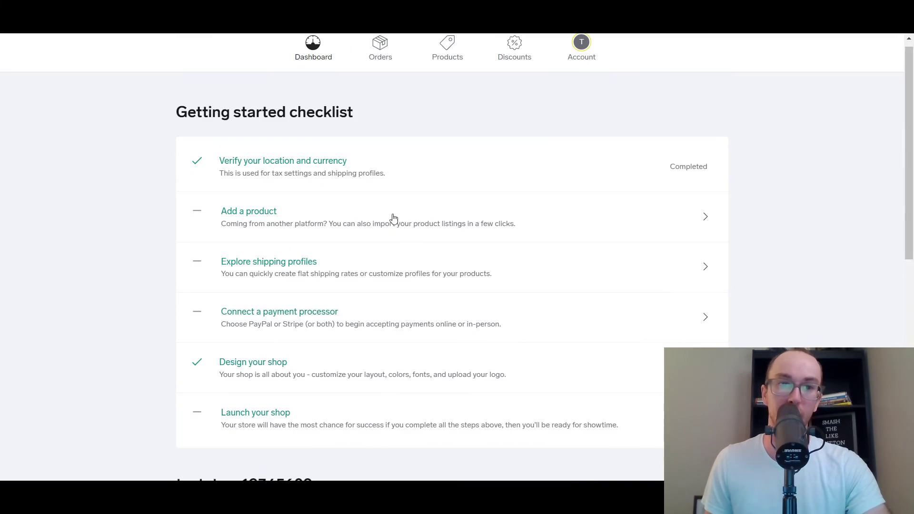
pyautogui.click(441, 60)
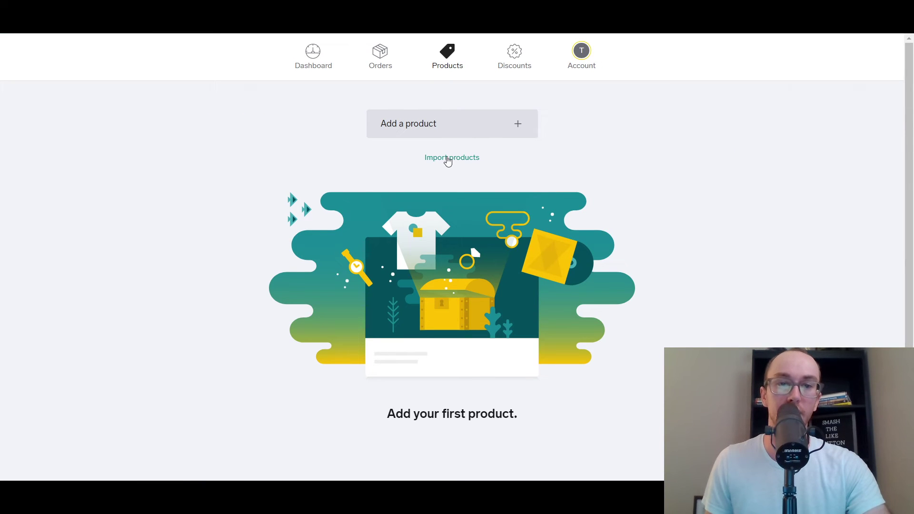
# - Start a new product named Custom Dog Collars and begin its description
pyautogui.click(431, 125)
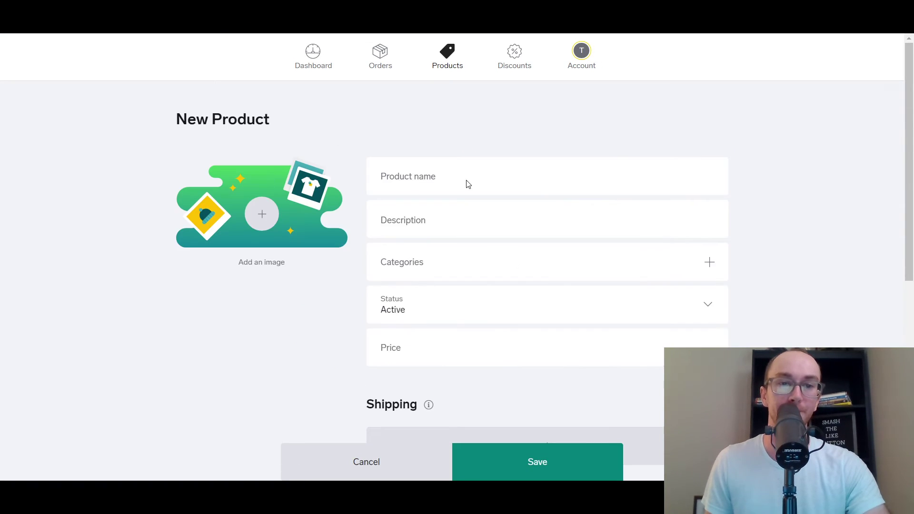
pyautogui.click(451, 181)
pyautogui.write('cu')
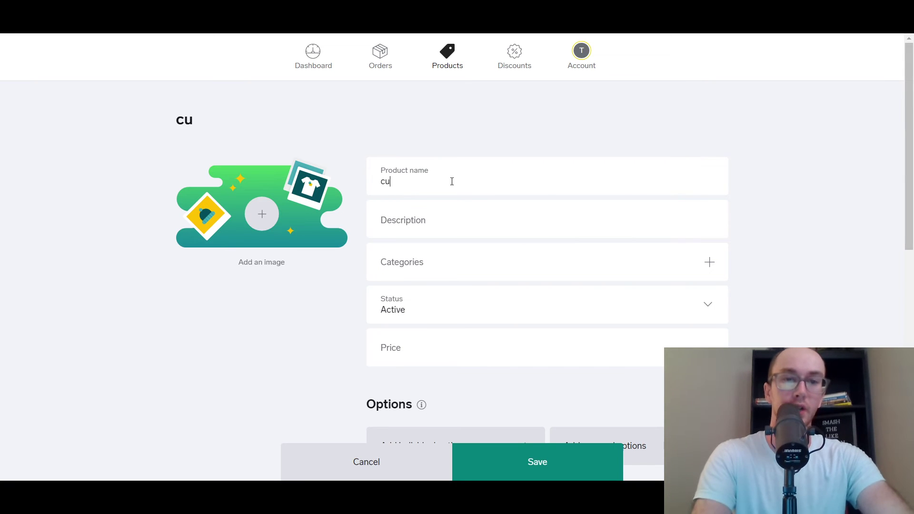
pyautogui.press('BackSpace')
pyautogui.write('C')
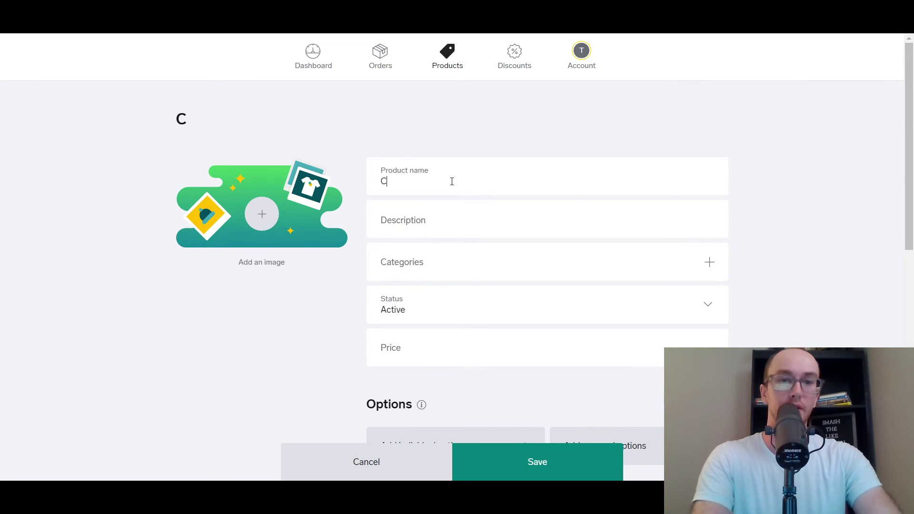
pyautogui.write('ust')
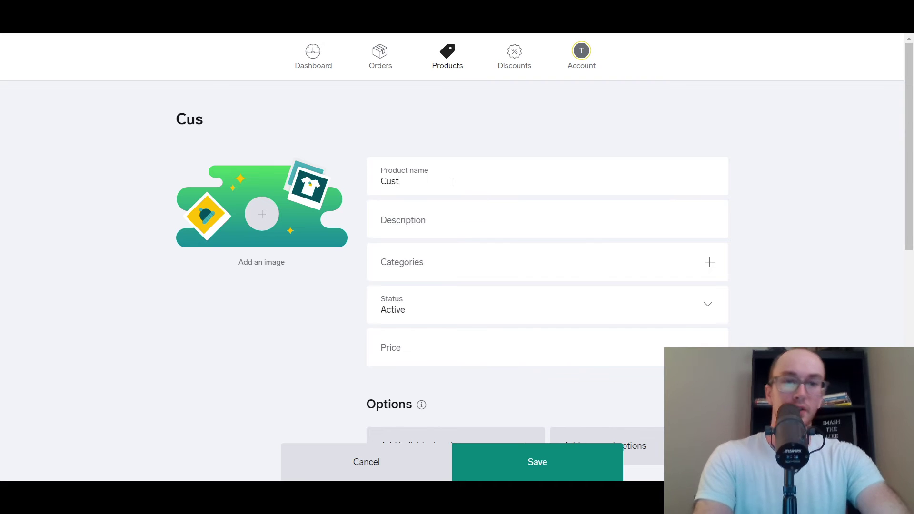
pyautogui.write('om Dog')
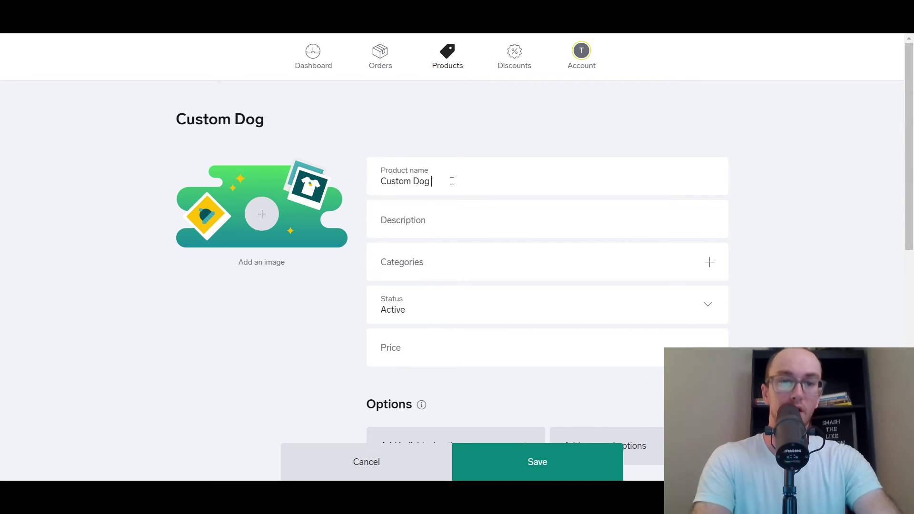
pyautogui.click(441, 223)
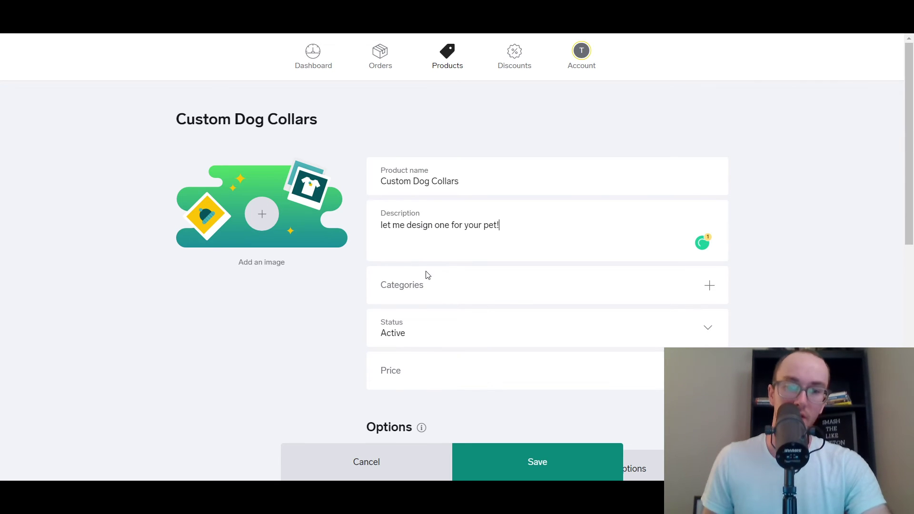
# - Skip the empty category list, set the price to $29.99 and mark it on sale
pyautogui.click(431, 282)
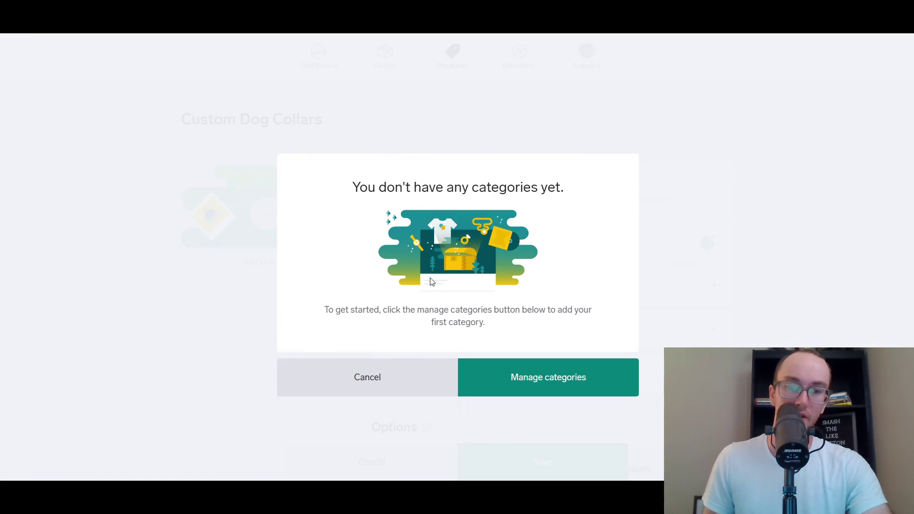
pyautogui.click(403, 376)
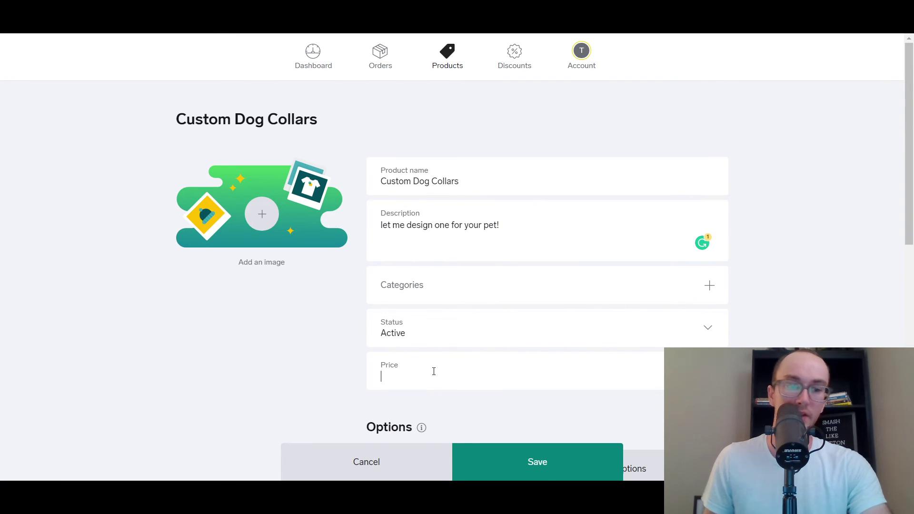
pyautogui.write('29.99')
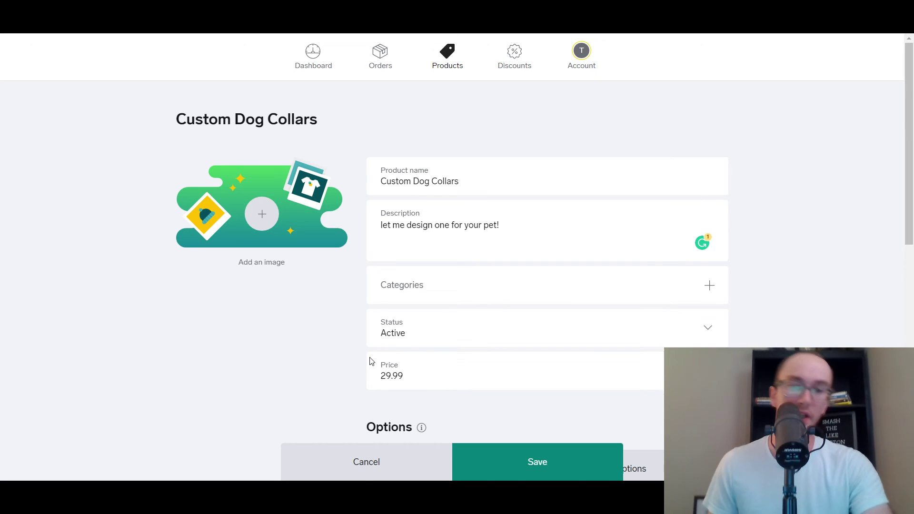
pyautogui.scroll(-1, 328, 348)
pyautogui.scroll(1, 337, 350)
pyautogui.scroll(-1, 332, 346)
pyautogui.click(332, 348)
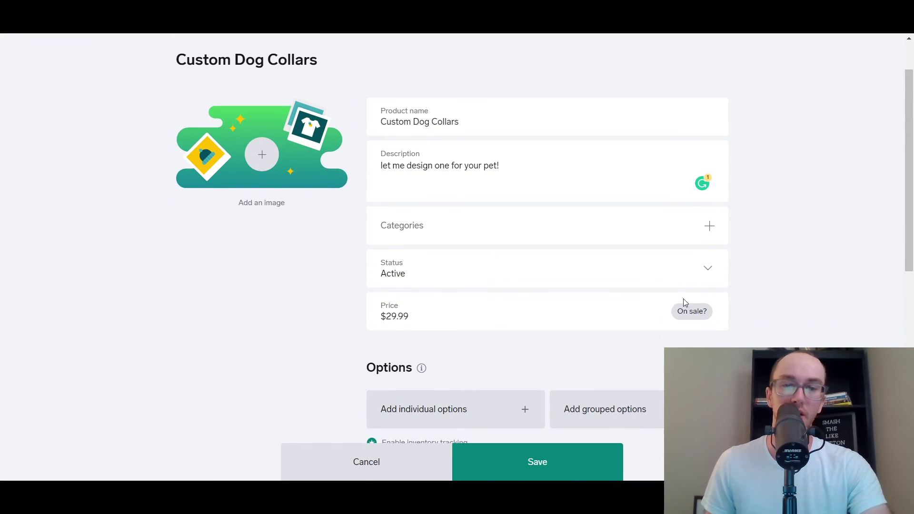
pyautogui.click(687, 321)
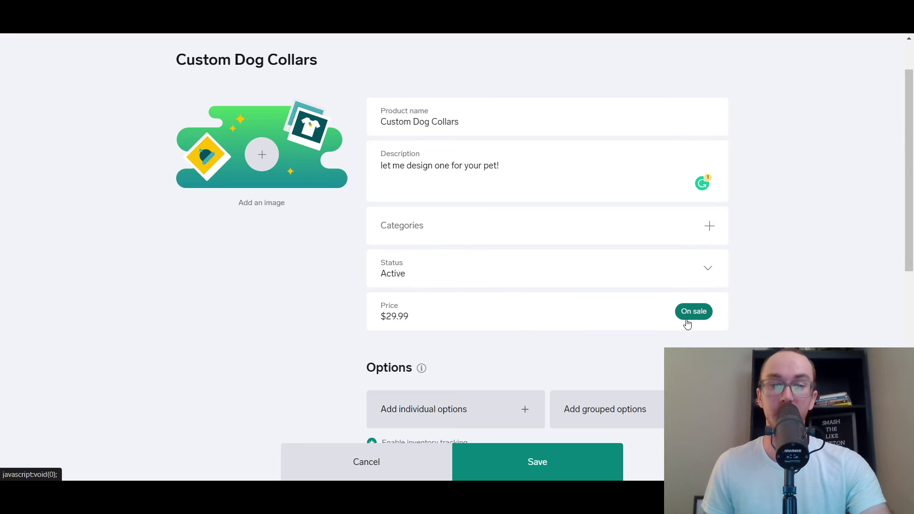
pyautogui.scroll(-2, 780, 310)
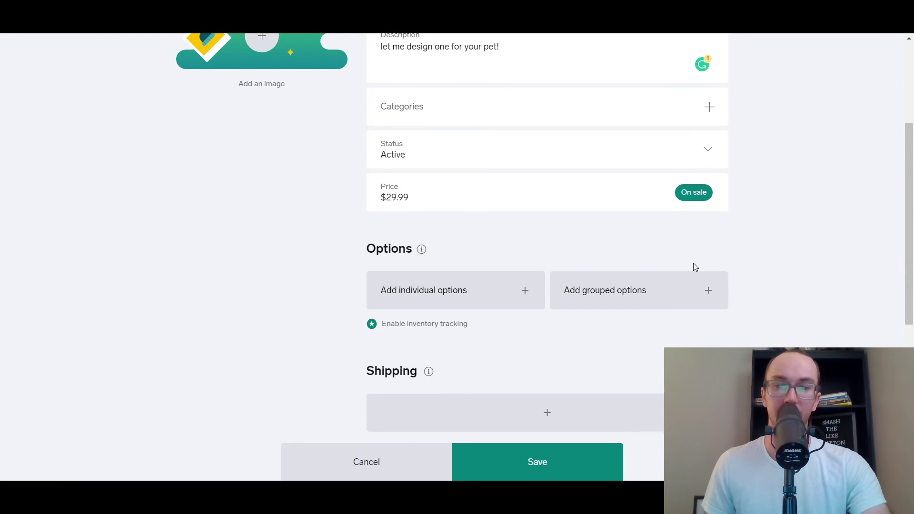
# - Add individual product options red and black
pyautogui.moveTo(430, 259)
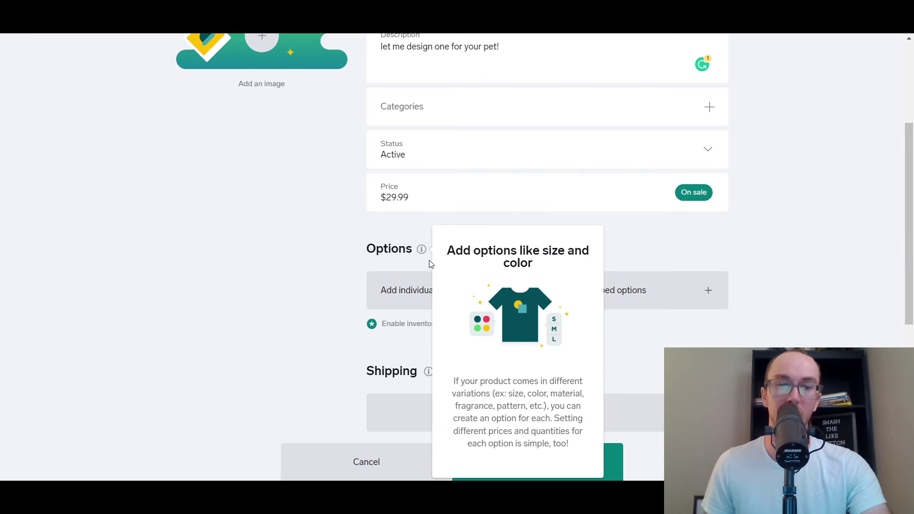
pyautogui.click(487, 291)
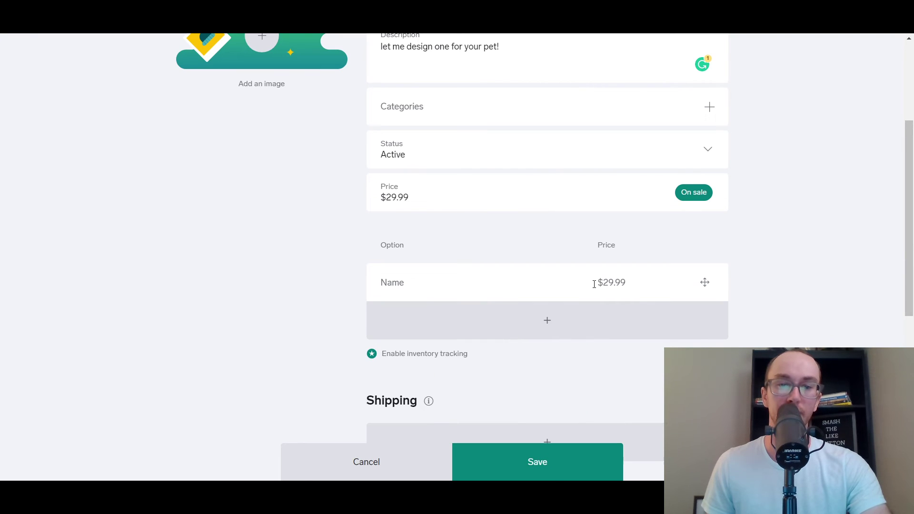
pyautogui.click(459, 281)
pyautogui.write('red')
pyautogui.click(493, 321)
pyautogui.click(490, 324)
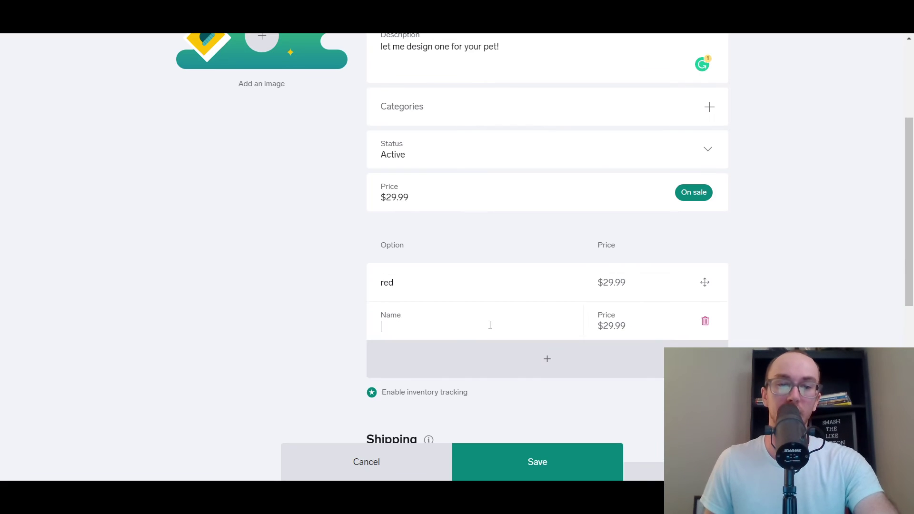
pyautogui.write('black')
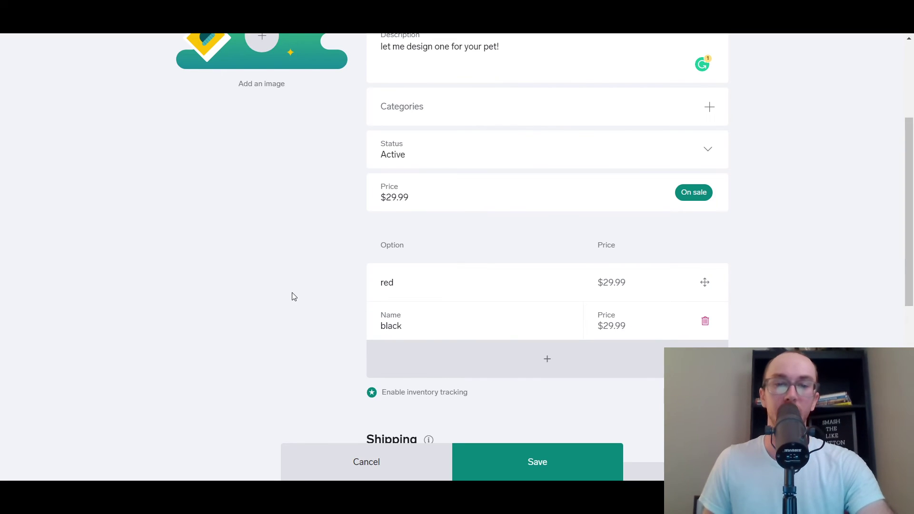
pyautogui.click(292, 296)
pyautogui.moveTo(909, 250); pyautogui.dragTo(910, 363)
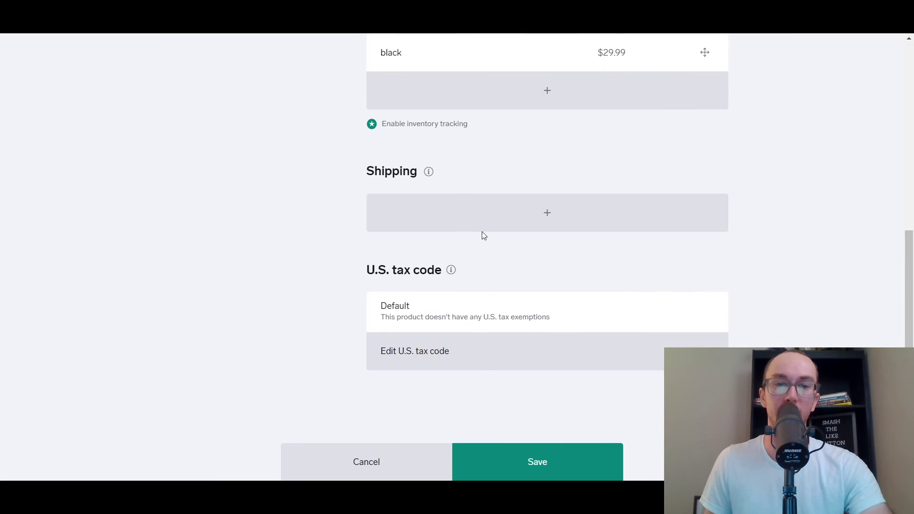
pyautogui.moveTo(431, 165)
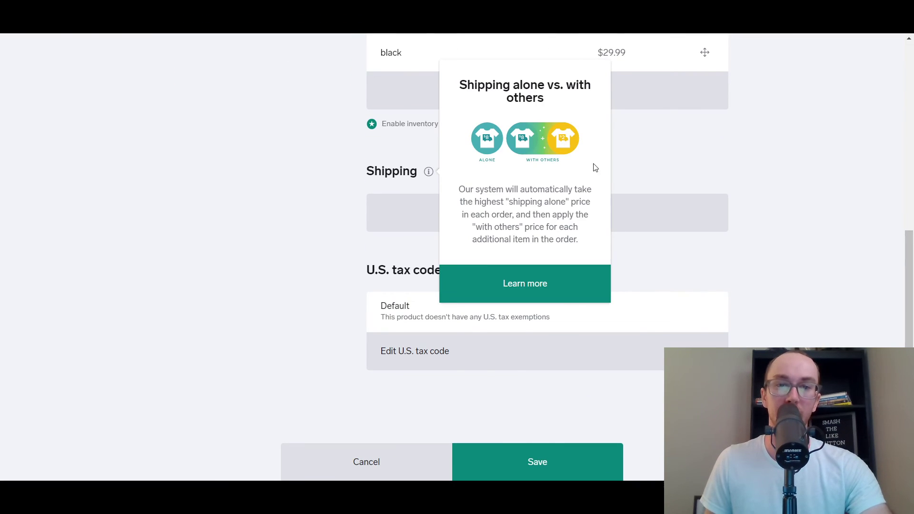
pyautogui.scroll(-3, 764, 249)
pyautogui.scroll(1, 612, 393)
pyautogui.scroll(15, 613, 393)
pyautogui.scroll(-1, 298, 155)
pyautogui.scroll(1, 294, 230)
pyautogui.scroll(1, 294, 231)
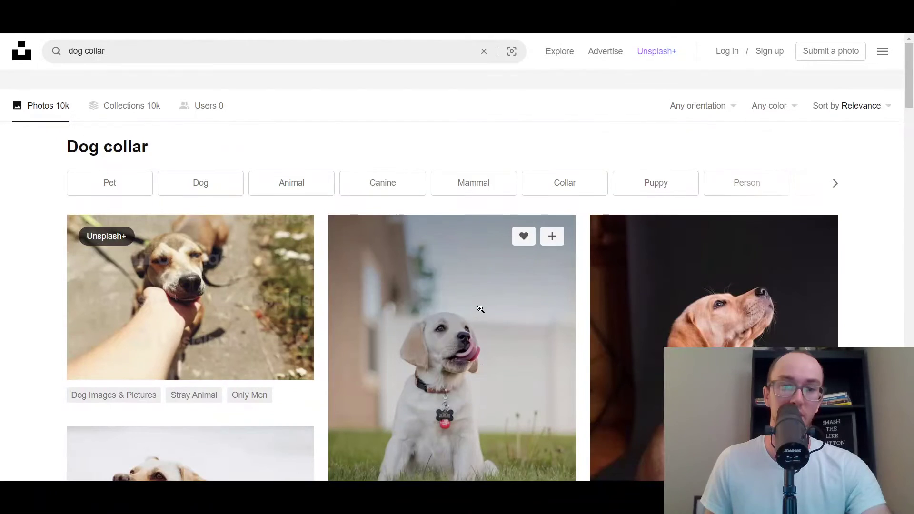
pyautogui.scroll(-2, 481, 289)
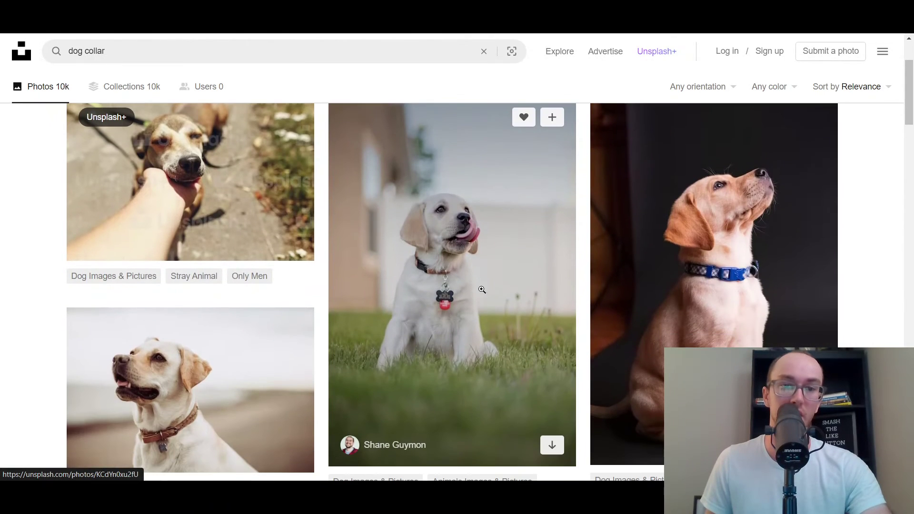
# - Download the Small (640 x 958) version of the puppy-in-grass photo
pyautogui.click(437, 257)
pyautogui.click(813, 71)
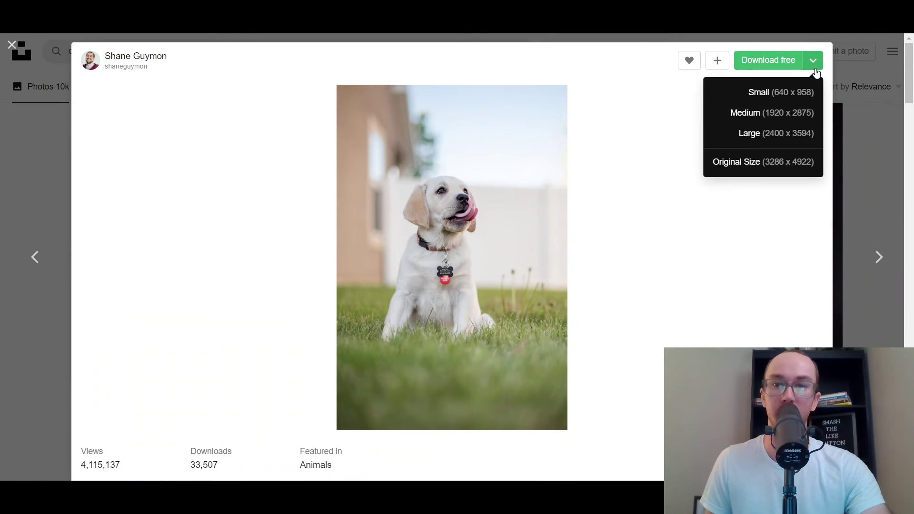
pyautogui.click(808, 94)
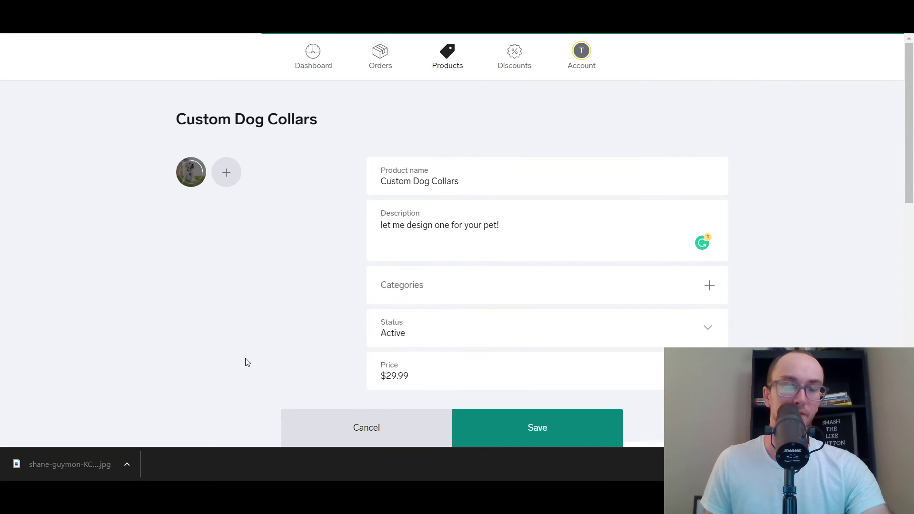
# - Save the Custom Dog Collars product with its puppy photo
pyautogui.scroll(-3, 130, 285)
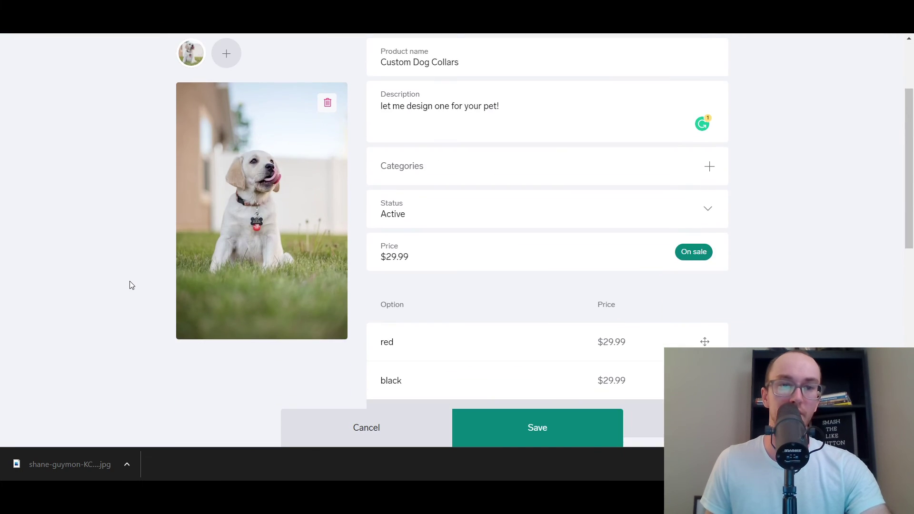
pyautogui.scroll(1, 130, 285)
pyautogui.scroll(1, 908, 167)
pyautogui.scroll(-3, 909, 167)
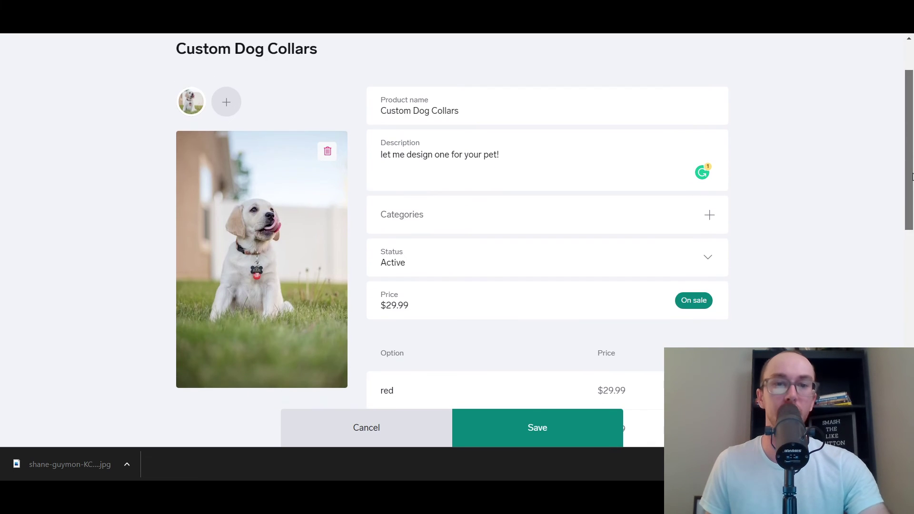
pyautogui.click(559, 437)
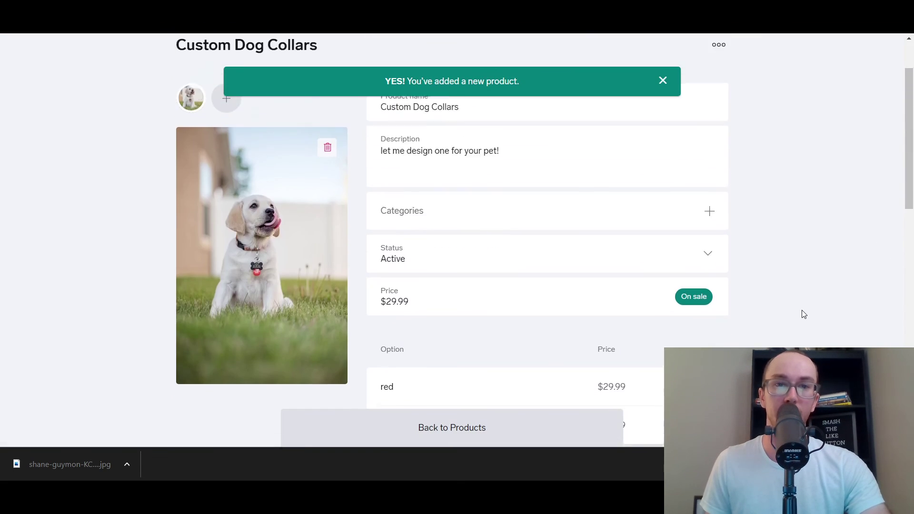
# - Open the product's live storefront page from the Product URL preview link
pyautogui.scroll(-5, 794, 337)
pyautogui.scroll(-5, 912, 281)
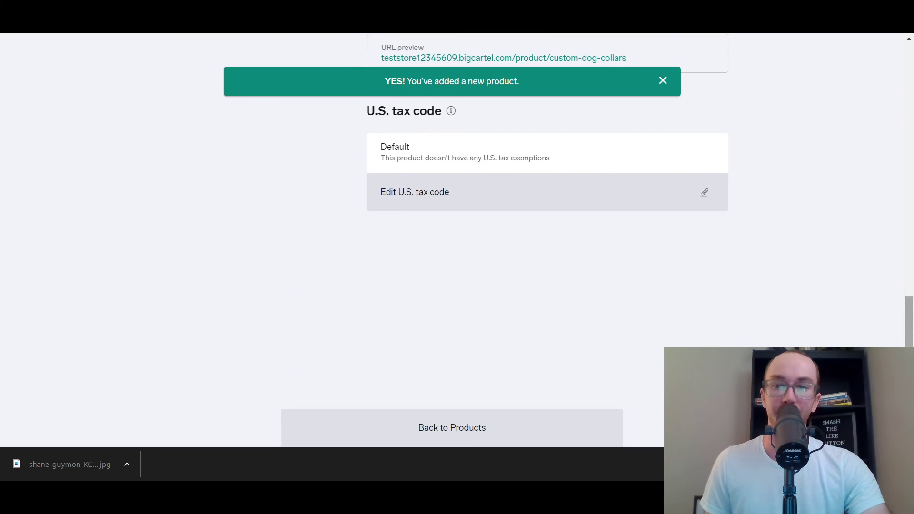
pyautogui.scroll(3, 912, 281)
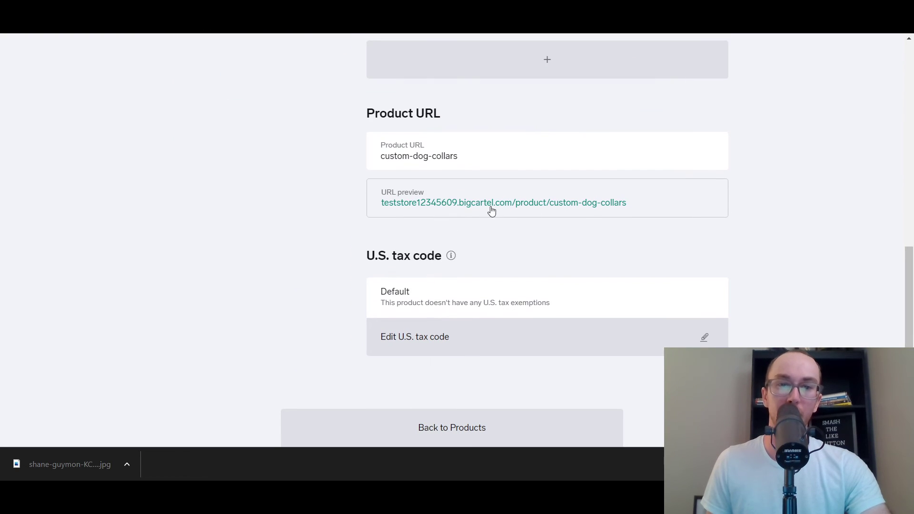
pyautogui.click(499, 204)
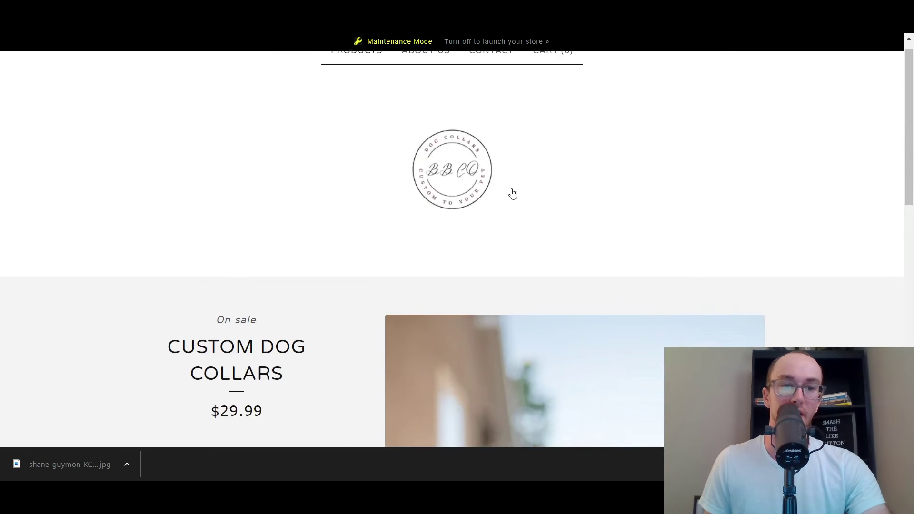
# - Choose BLACK as the collar colour in the product's Select Option list
pyautogui.scroll(-5, 545, 256)
pyautogui.scroll(2, 713, 276)
pyautogui.scroll(-4, 891, 291)
pyautogui.scroll(-1, 892, 293)
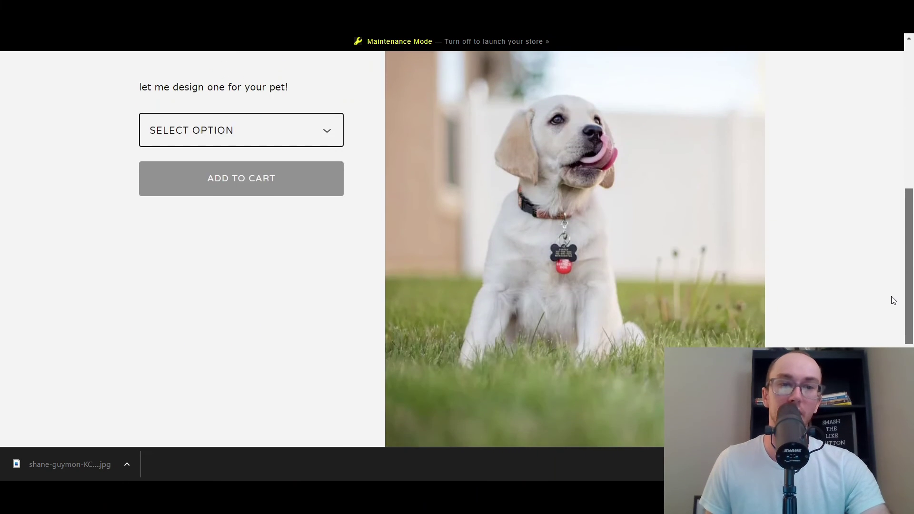
pyautogui.scroll(4, 885, 252)
pyautogui.scroll(2, 877, 202)
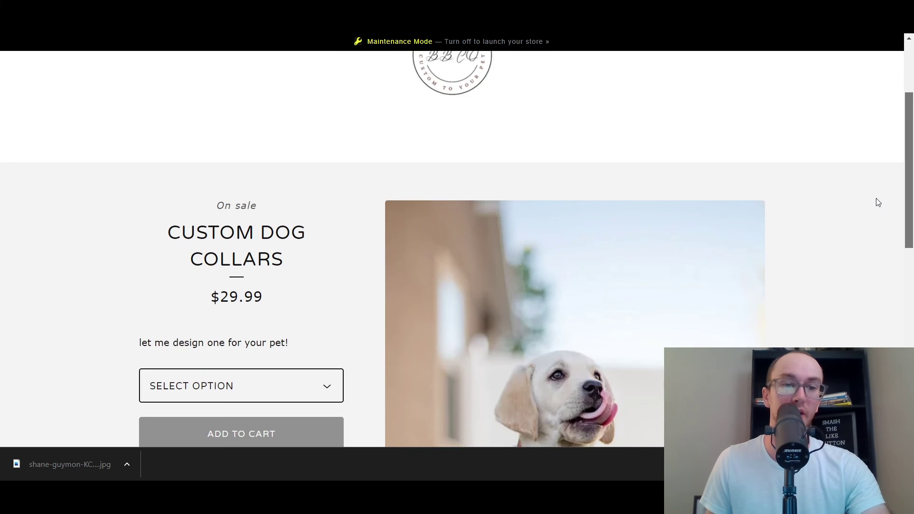
pyautogui.scroll(-5, 877, 237)
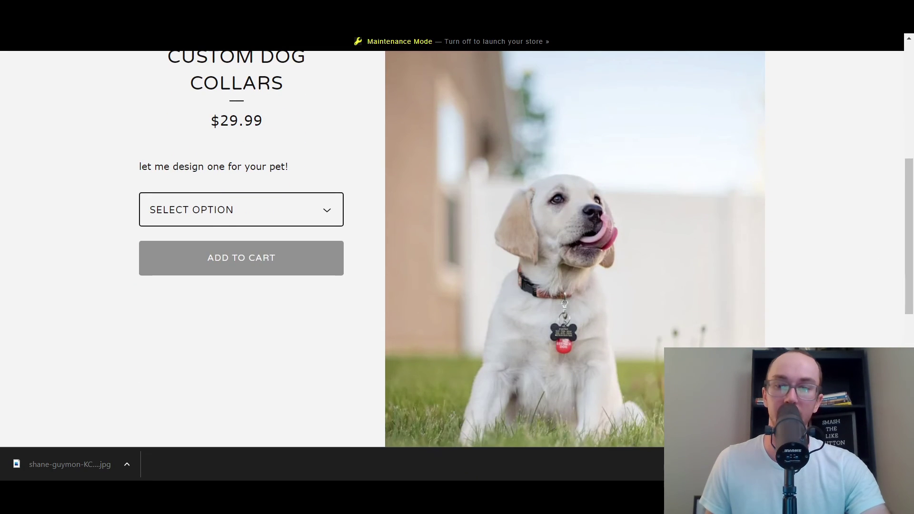
pyautogui.scroll(-3, 533, 201)
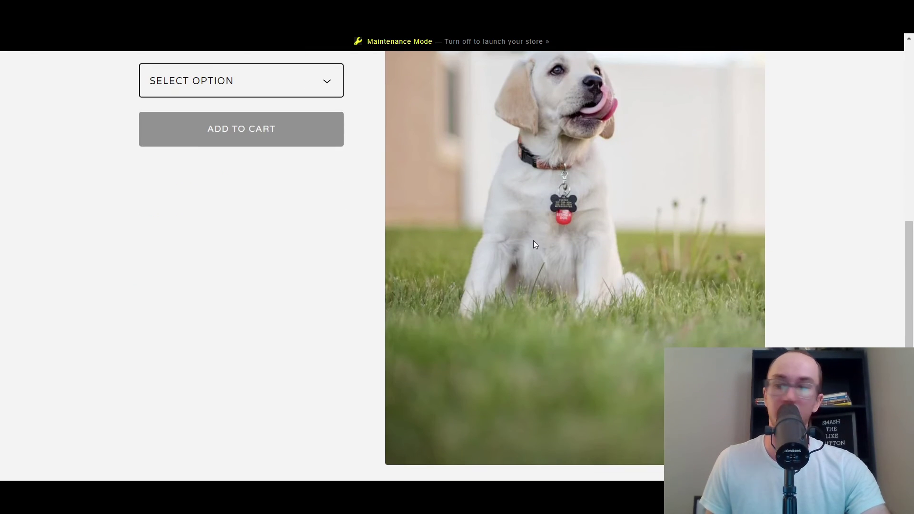
pyautogui.scroll(3, 533, 240)
pyautogui.click(234, 198)
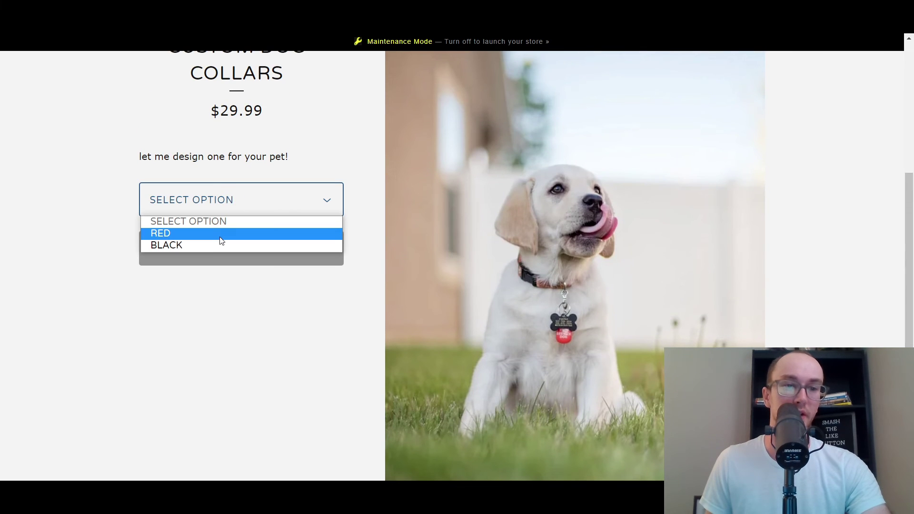
pyautogui.click(221, 235)
pyautogui.click(219, 210)
pyautogui.click(210, 245)
pyautogui.click(284, 192)
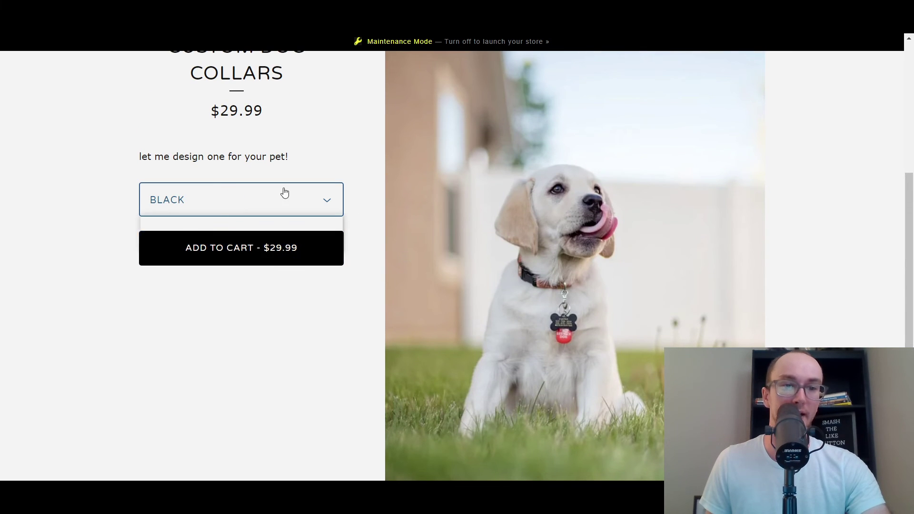
pyautogui.click(280, 230)
pyautogui.click(338, 209)
pyautogui.click(261, 246)
# - Review the cart holding one black Custom Dog Collars at a $29.99 subtotal
pyautogui.scroll(3, 339, 271)
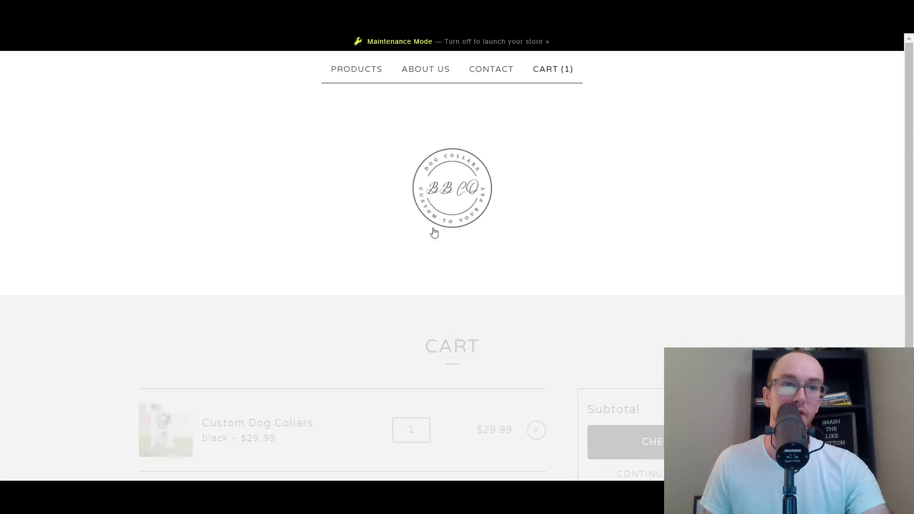
pyautogui.scroll(-3, 461, 275)
pyautogui.scroll(1, 380, 277)
pyautogui.scroll(-1, 286, 278)
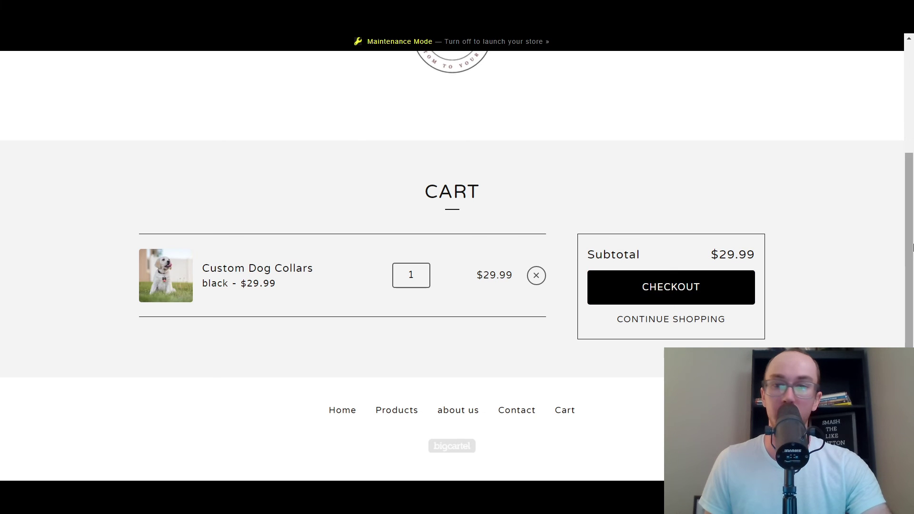
pyautogui.scroll(1, 909, 238)
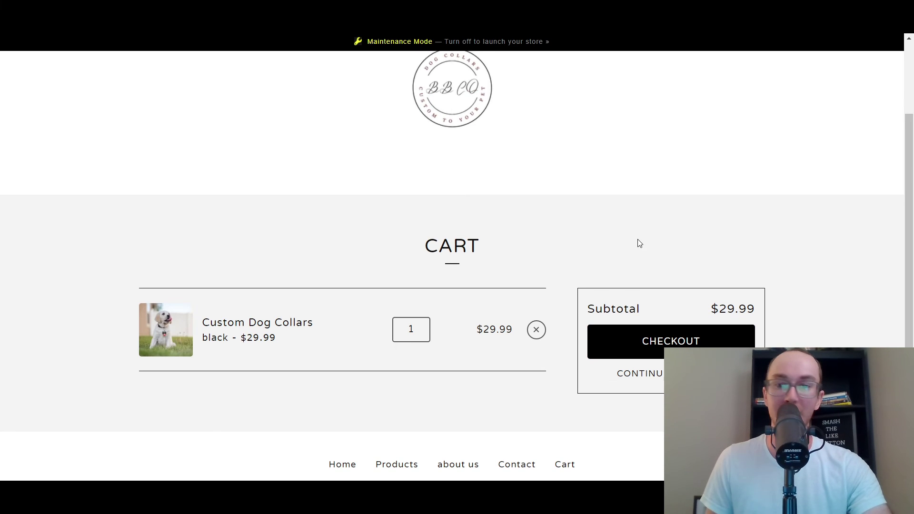
pyautogui.scroll(2, 639, 242)
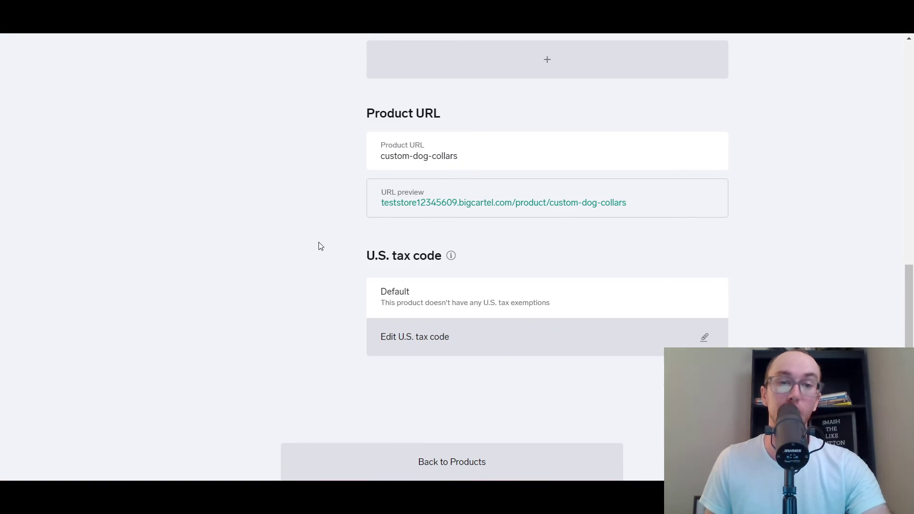
# - Scroll through the dashboard's Getting started checklist, then return to the storefront cart
pyautogui.scroll(15, 319, 246)
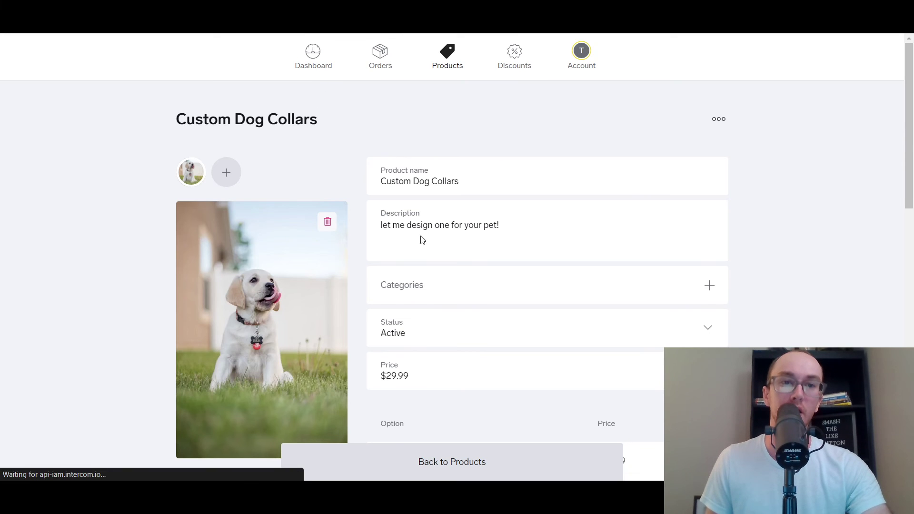
pyautogui.scroll(-2, 387, 200)
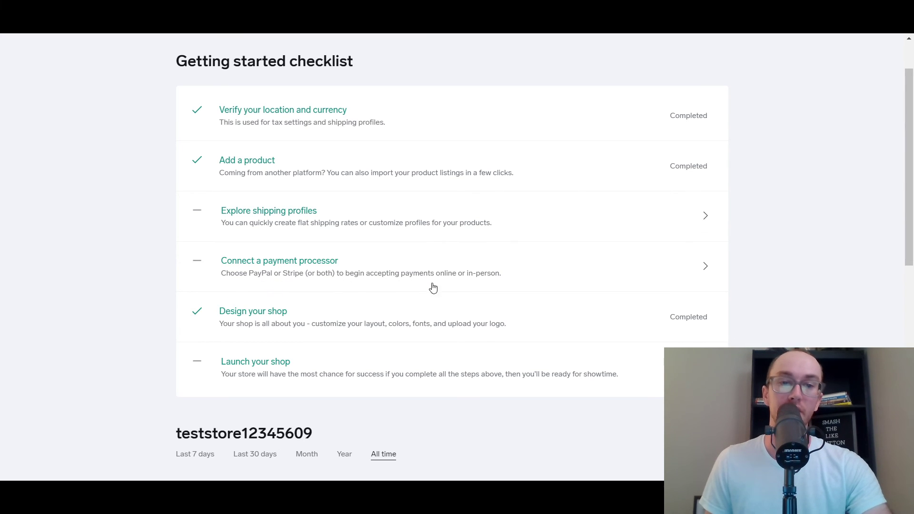
pyautogui.scroll(2, 275, 363)
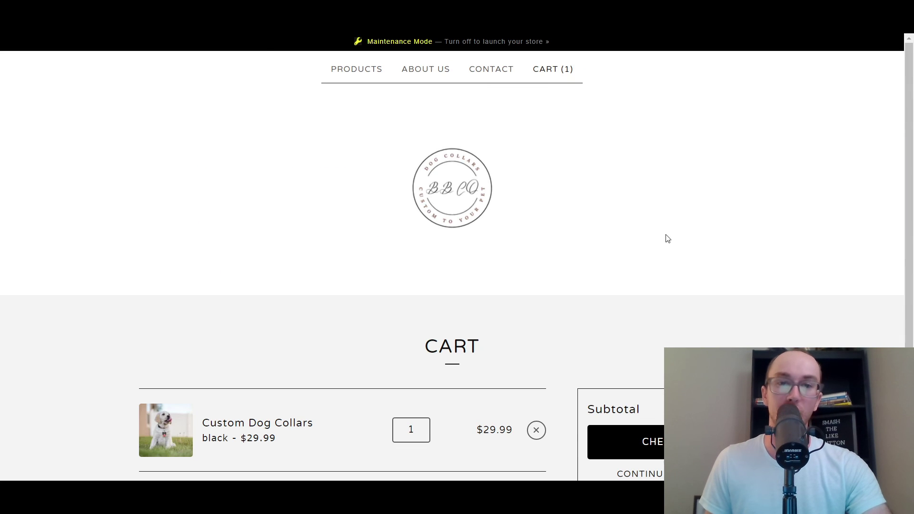
pyautogui.moveTo(909, 191)
pyautogui.mouseDown()
pyautogui.moveTo(909, 290)
pyautogui.moveTo(909, 190)
pyautogui.mouseUp()
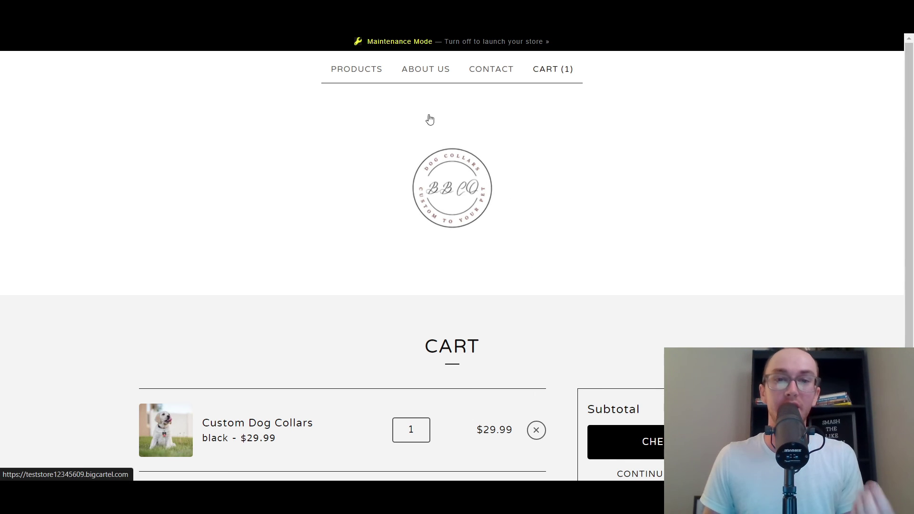
# - Browse the storefront's PRODUCTS listing
pyautogui.click(373, 74)
pyautogui.scroll(-3, 487, 245)
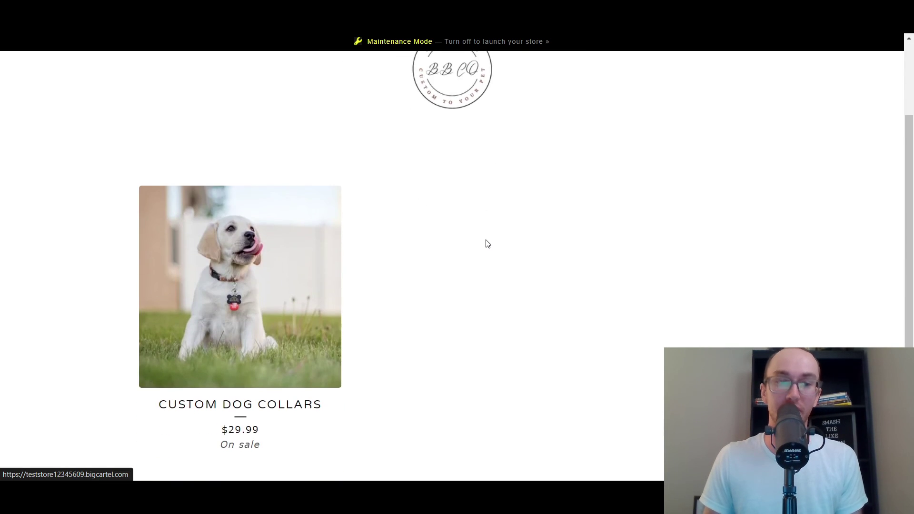
pyautogui.scroll(-3, 444, 265)
pyautogui.scroll(5, 445, 265)
pyautogui.scroll(-2, 911, 285)
pyautogui.scroll(-1, 895, 290)
pyautogui.scroll(-1, 911, 285)
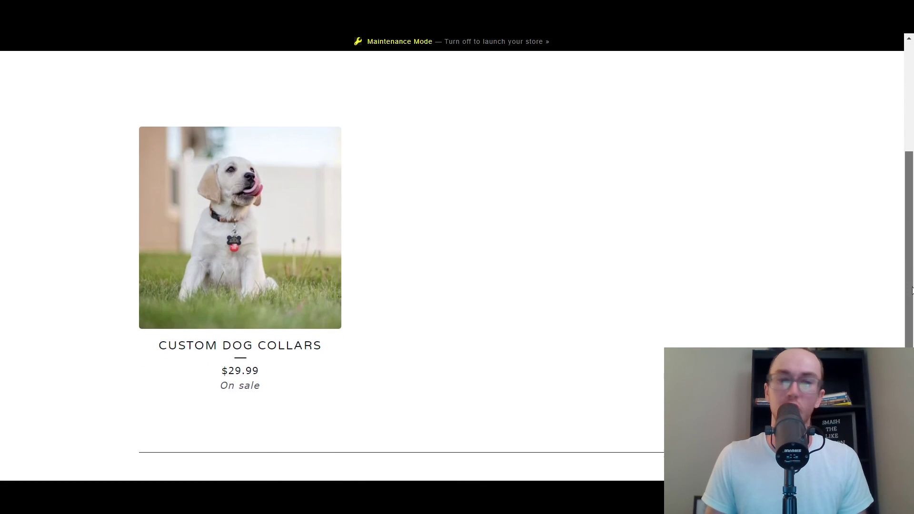
pyautogui.scroll(4, 900, 257)
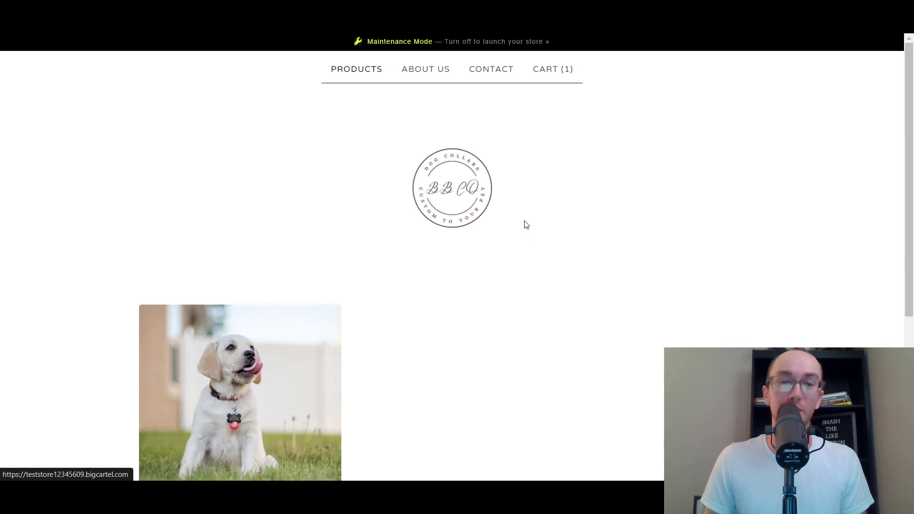
pyautogui.scroll(-3, 508, 251)
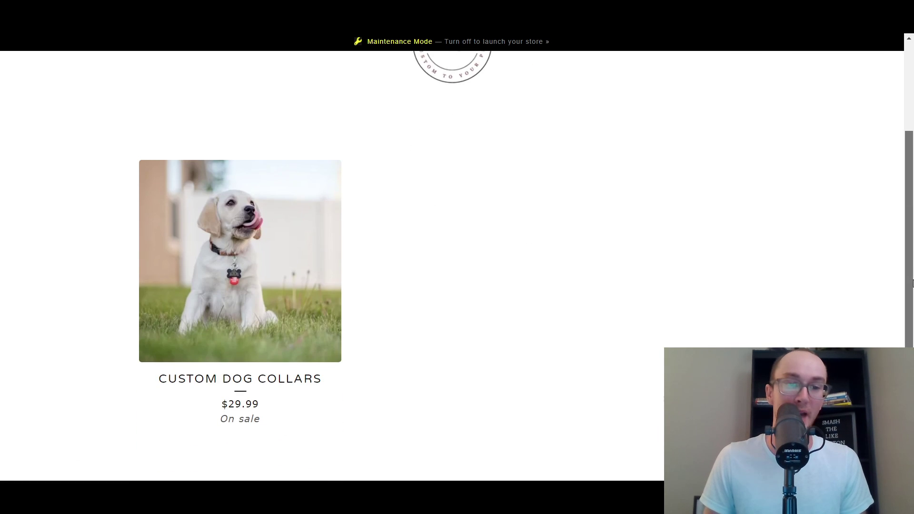
pyautogui.scroll(1, 313, 300)
# - Open and look over the Custom Dog Collars product page, on sale at $29.99
pyautogui.click(313, 300)
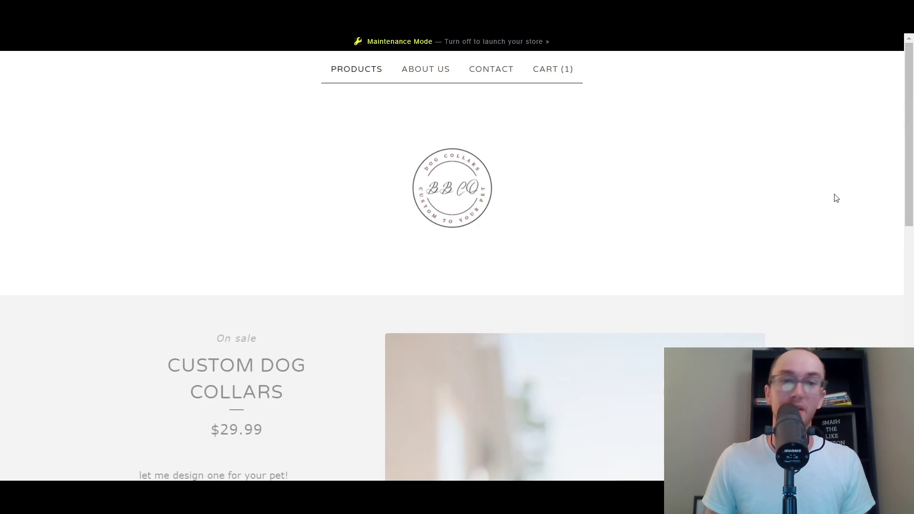
pyautogui.scroll(-1, 903, 189)
pyautogui.scroll(-10, 903, 189)
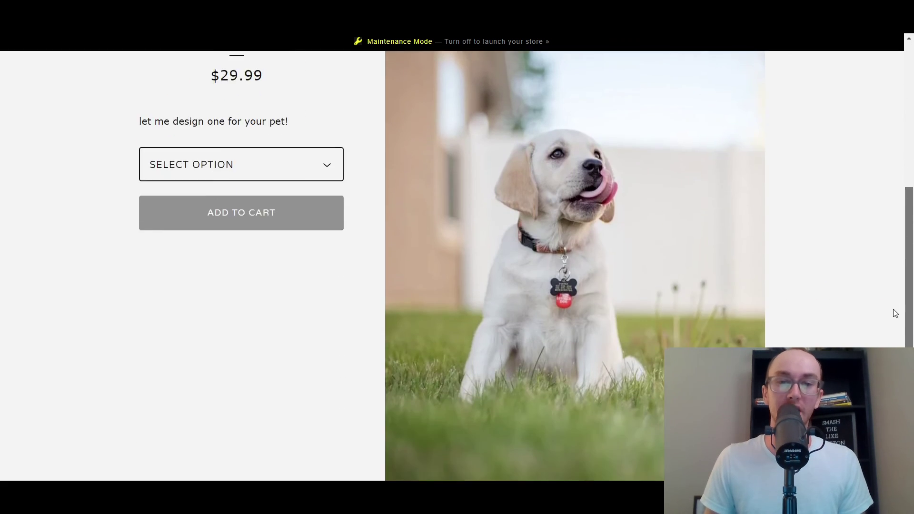
pyautogui.scroll(5, 912, 285)
pyautogui.scroll(8, 912, 285)
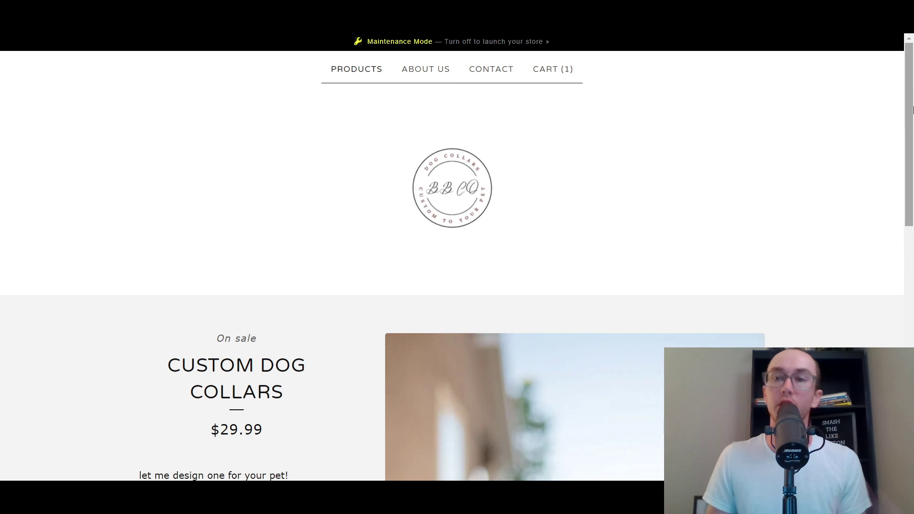
pyautogui.scroll(-4, 904, 202)
pyautogui.scroll(-7, 879, 285)
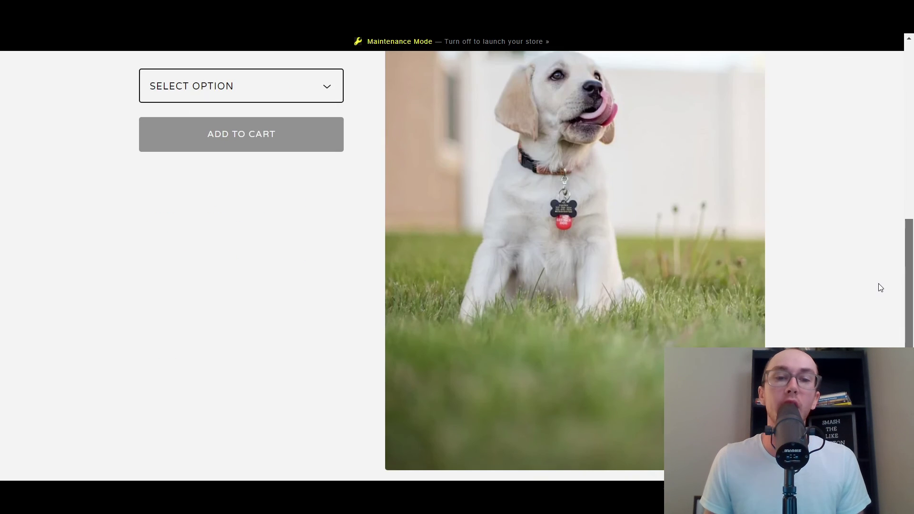
pyautogui.scroll(11, 851, 336)
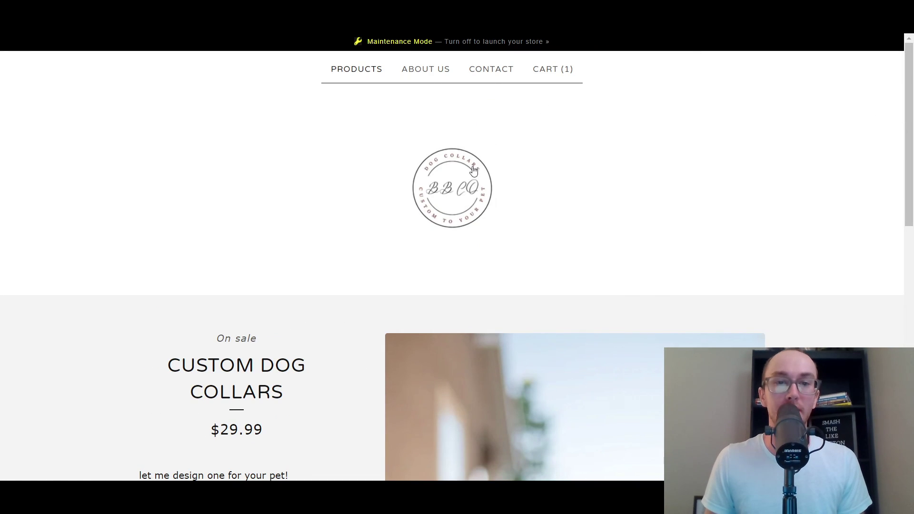
pyautogui.scroll(-11, 889, 193)
pyautogui.scroll(9, 905, 122)
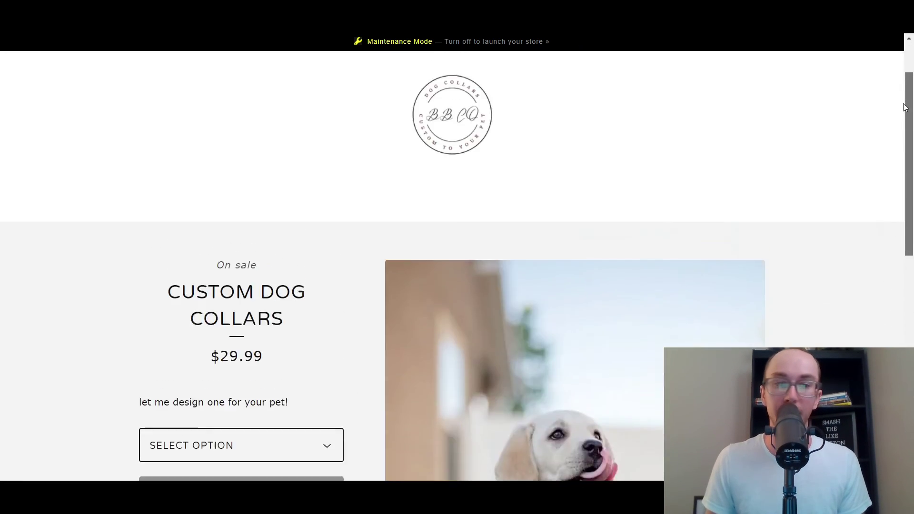
pyautogui.scroll(2, 905, 121)
pyautogui.moveTo(899, 122); pyautogui.dragTo(835, 112)
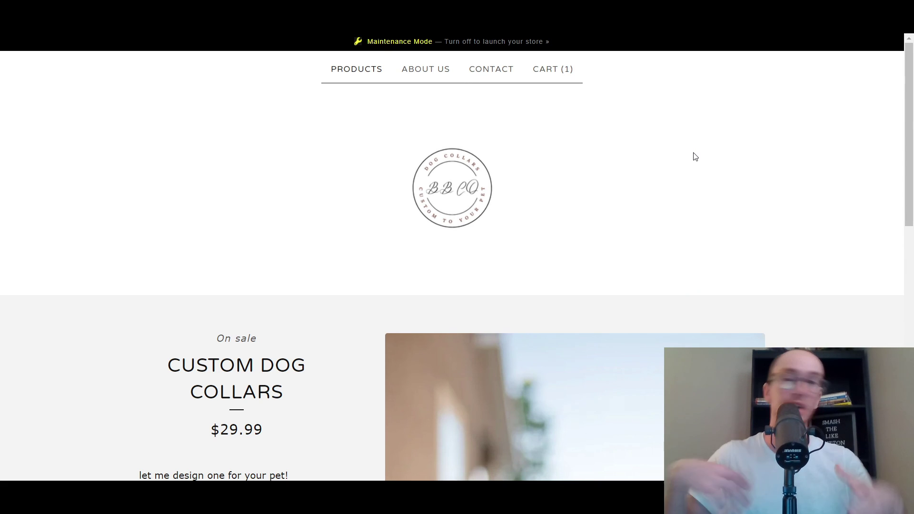
# - View the cart, still holding one black Custom Dog Collars
pyautogui.scroll(-4, 675, 246)
pyautogui.scroll(1, 675, 246)
pyautogui.scroll(-1, 675, 245)
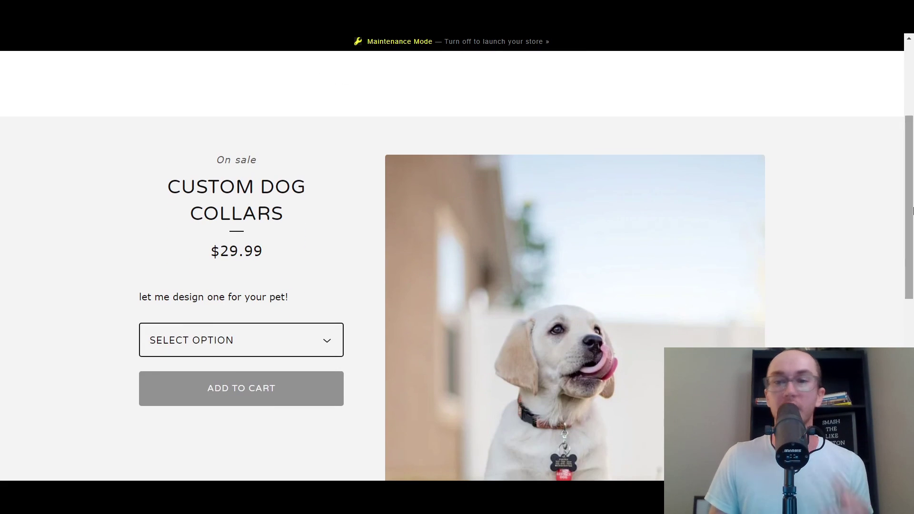
pyautogui.moveTo(912, 208); pyautogui.dragTo(911, 143)
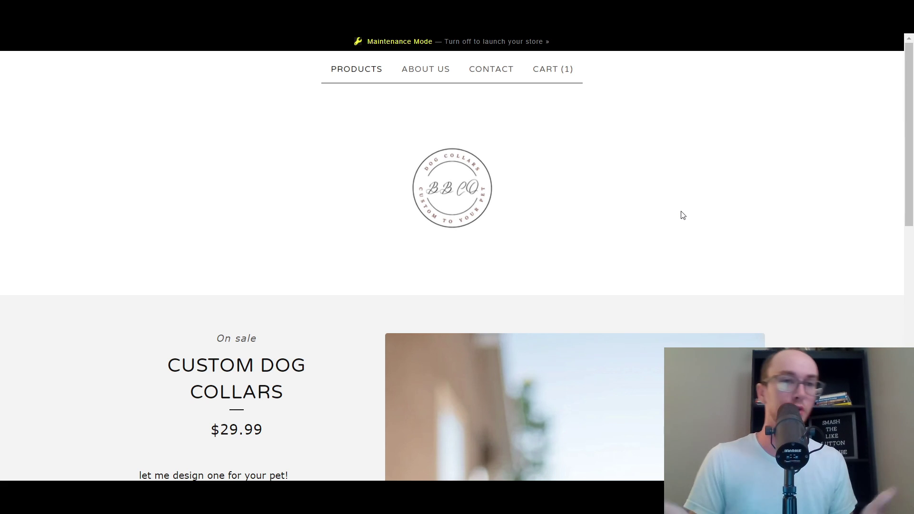
pyautogui.moveTo(911, 119)
pyautogui.mouseDown()
pyautogui.moveTo(911, 372)
pyautogui.moveTo(912, 120)
pyautogui.mouseUp()
pyautogui.click(553, 70)
pyautogui.scroll(-3, 619, 247)
pyautogui.scroll(3, 453, 259)
# - Return to the store home page via the BB CO logo and view the collar listing
pyautogui.click(636, 206)
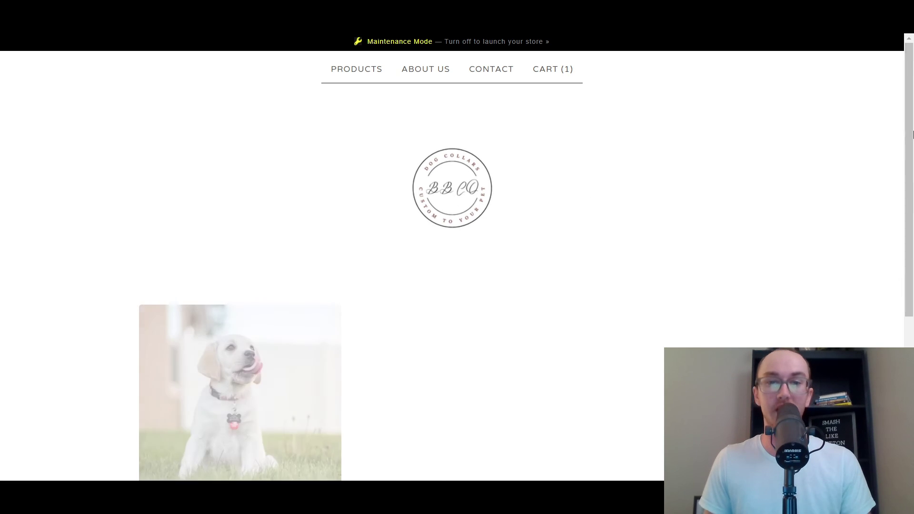
pyautogui.scroll(-5, 885, 301)
pyautogui.scroll(5, 903, 90)
pyautogui.scroll(-3, 892, 225)
pyautogui.scroll(3, 880, 190)
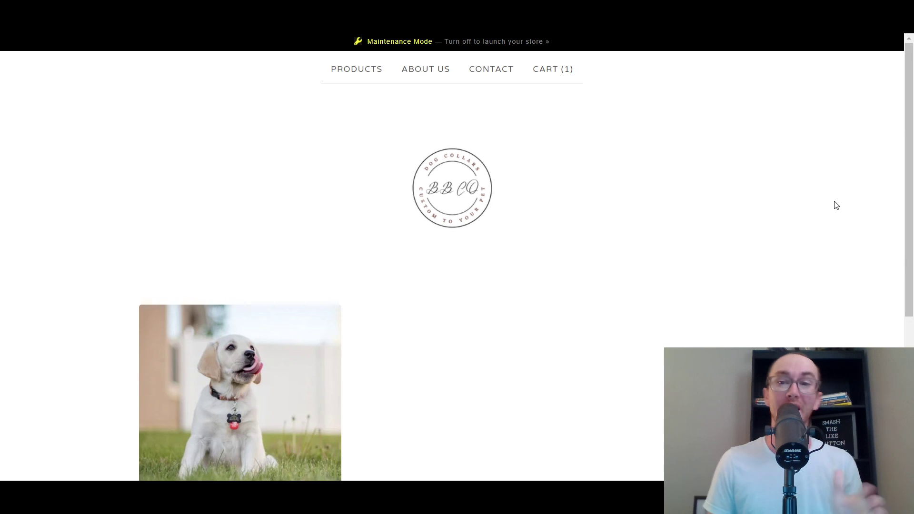
pyautogui.scroll(-2, 809, 229)
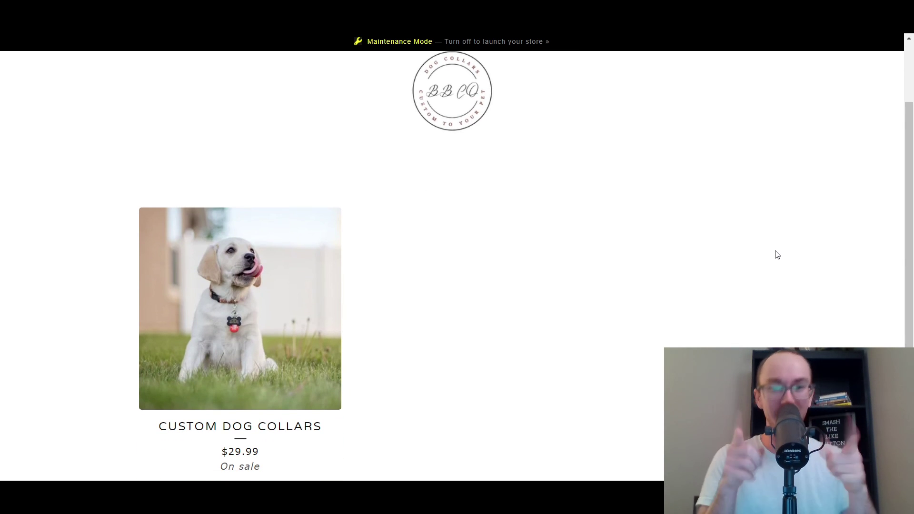